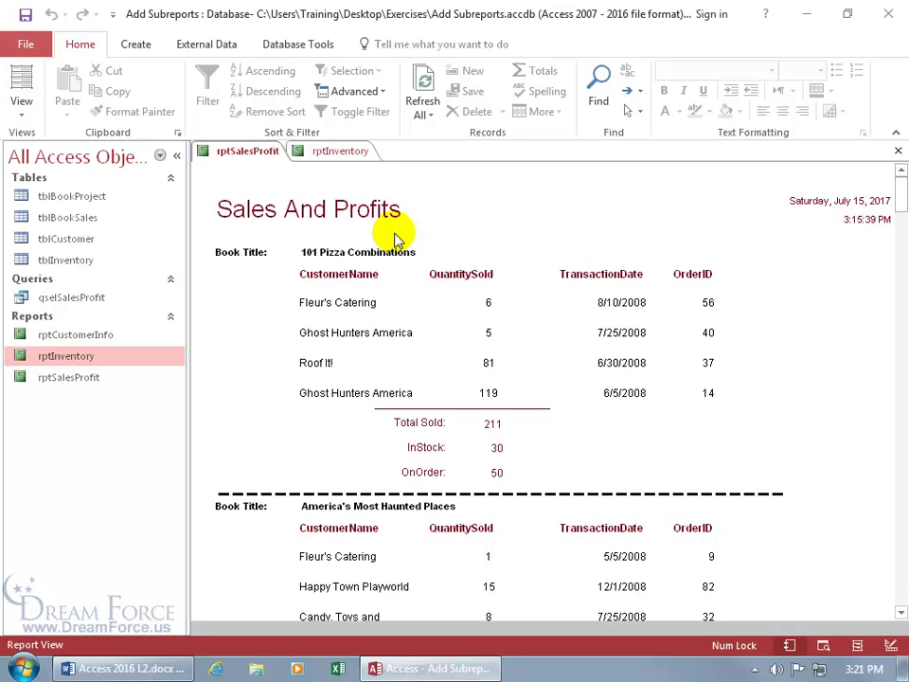
# Glance at the rptInventory report, switch the rptSalesProfit report to Design View and close the Property Sheet
pyautogui.click(347, 153)
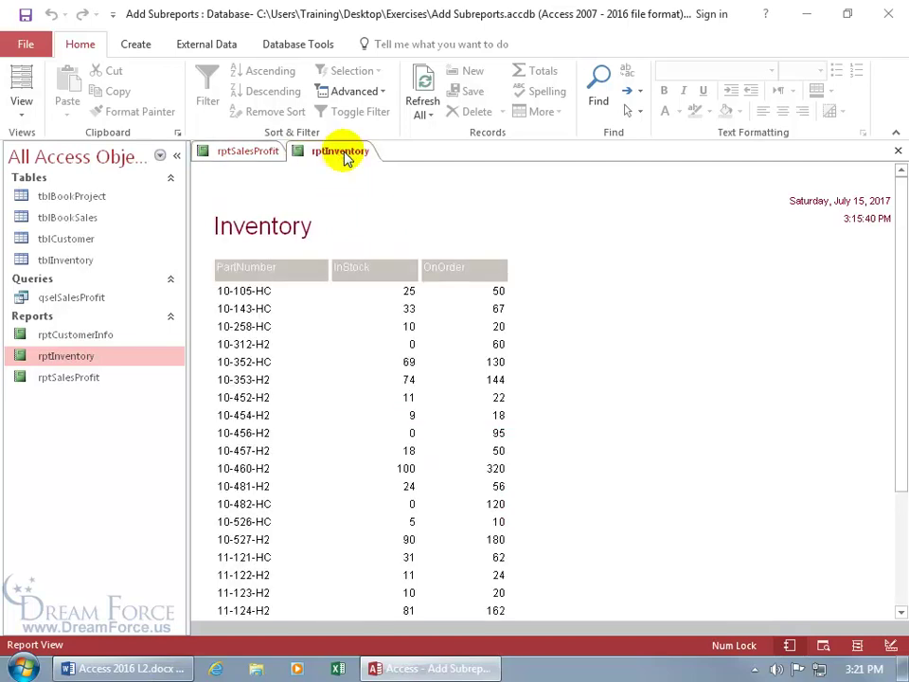
pyautogui.click(264, 159)
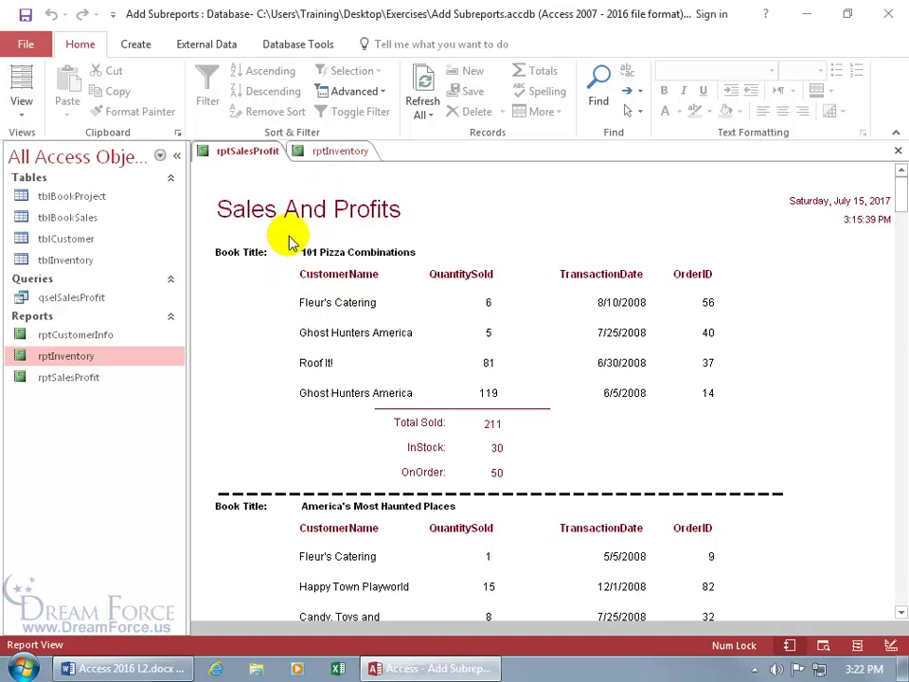
pyautogui.rightClick(269, 175)
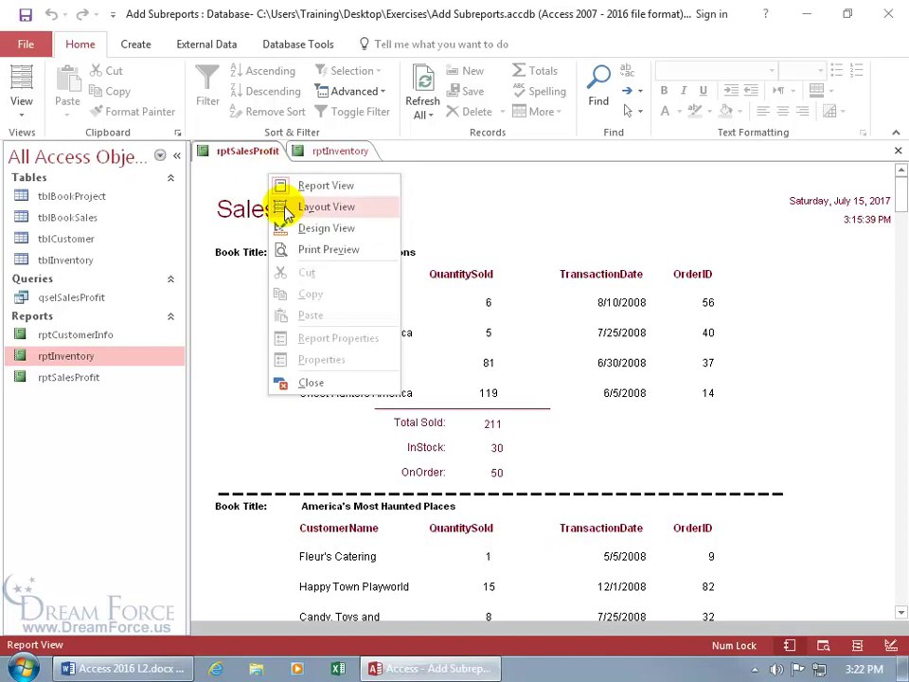
pyautogui.click(305, 229)
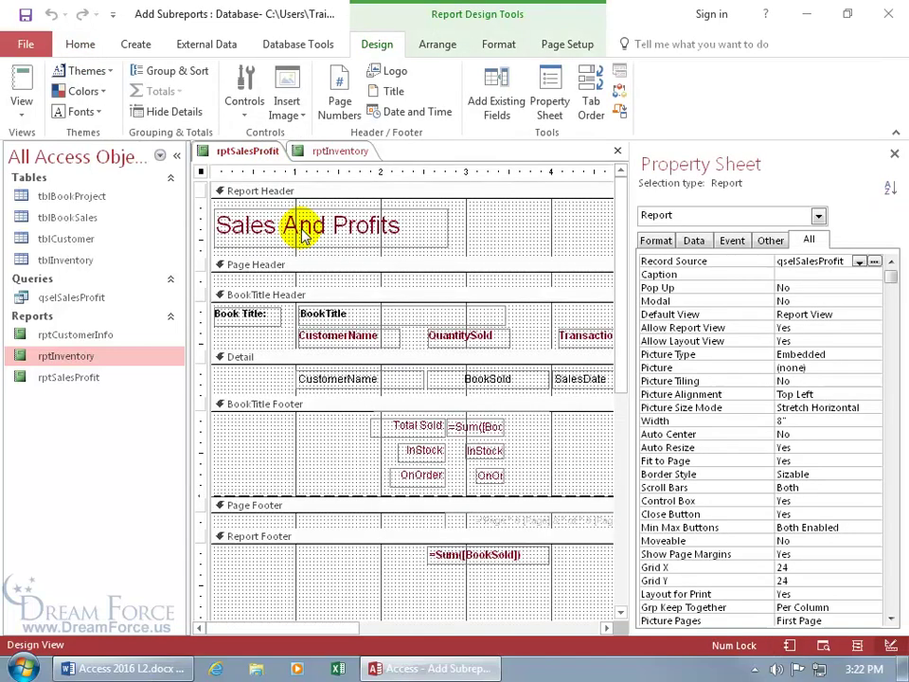
pyautogui.click(894, 154)
# Place a Subform/Subreport control in the Report Footer, below the =Sum([BookSold]) text box
pyautogui.moveTo(895, 315); pyautogui.dragTo(893, 430)
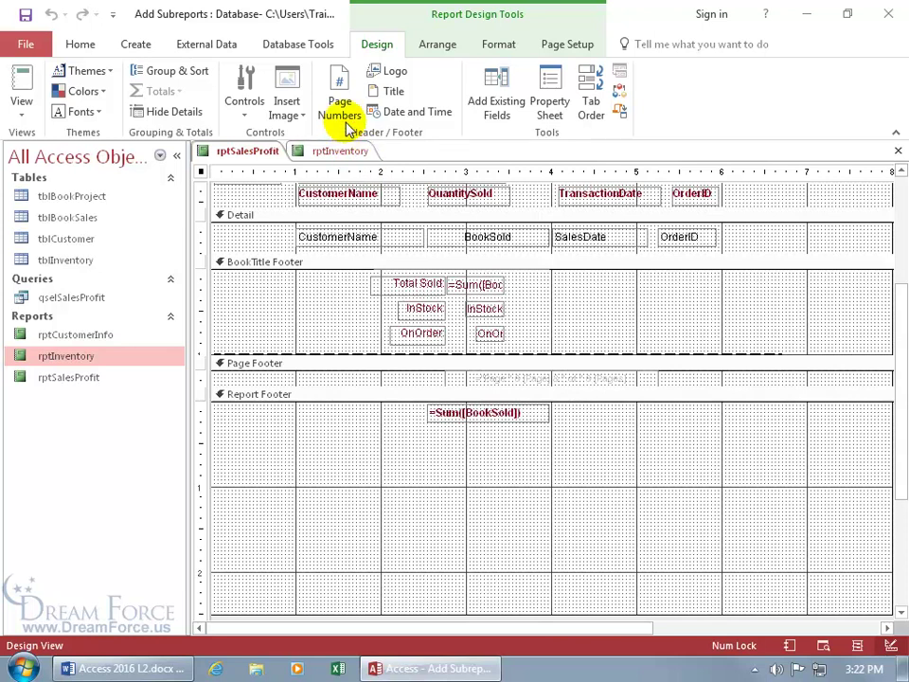
pyautogui.click(244, 111)
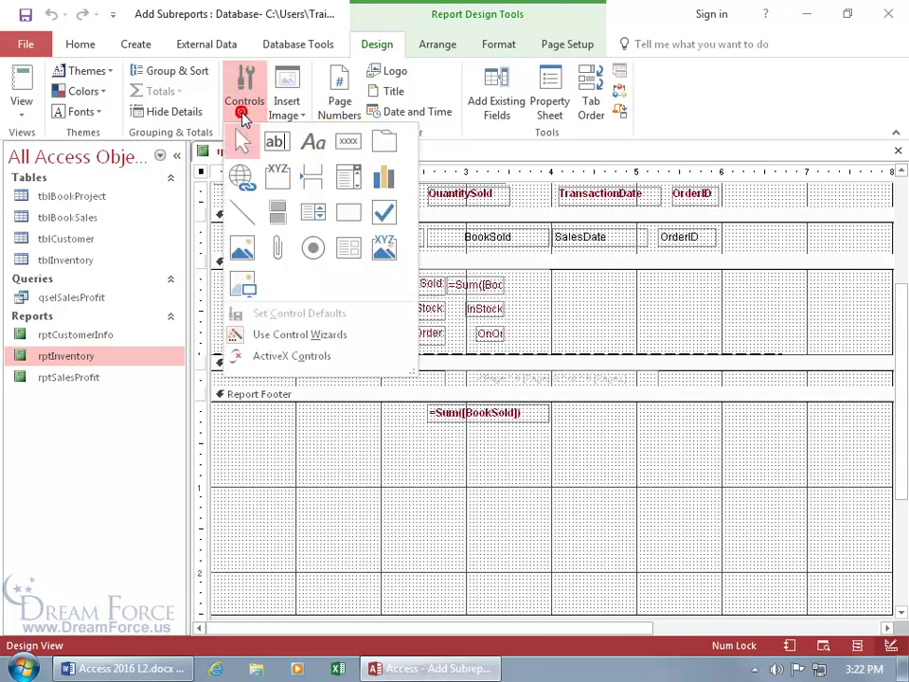
pyautogui.click(355, 249)
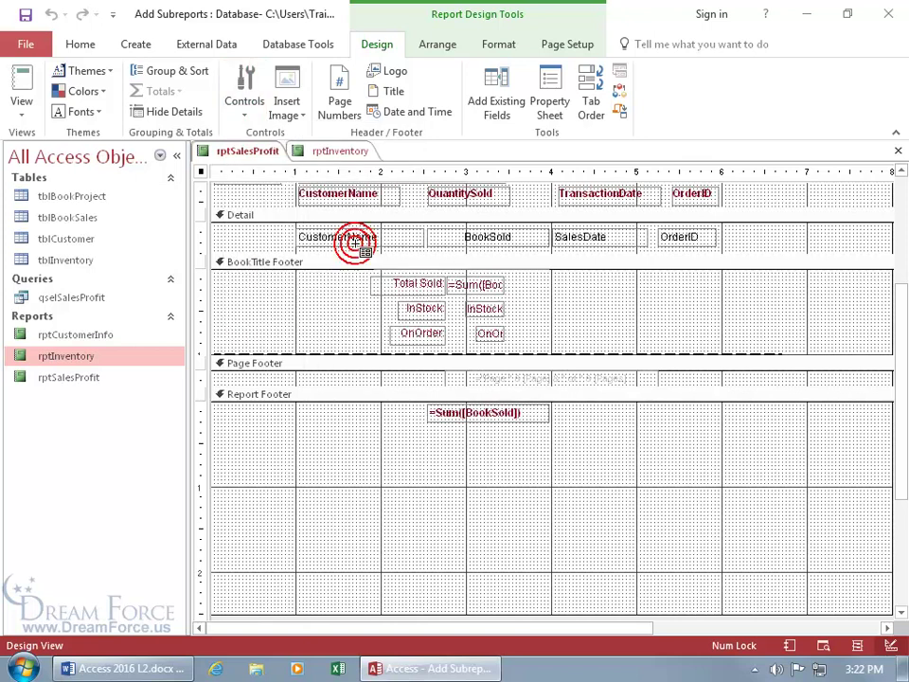
pyautogui.click(455, 473)
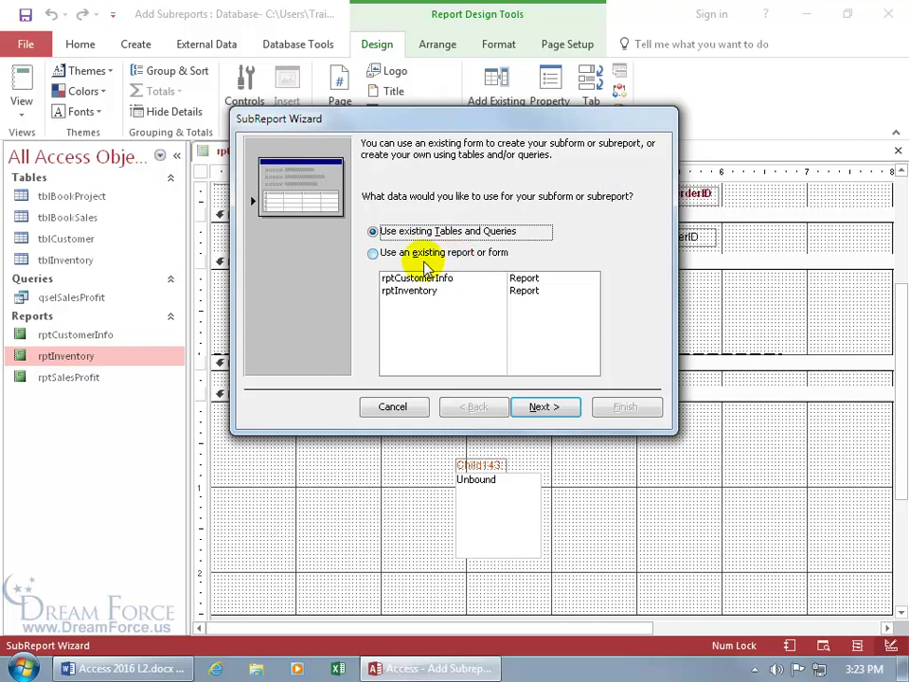
# Complete the SubReport Wizard using the existing report rptInventory, with None as the linking field and rptInventory as the name
pyautogui.click(373, 253)
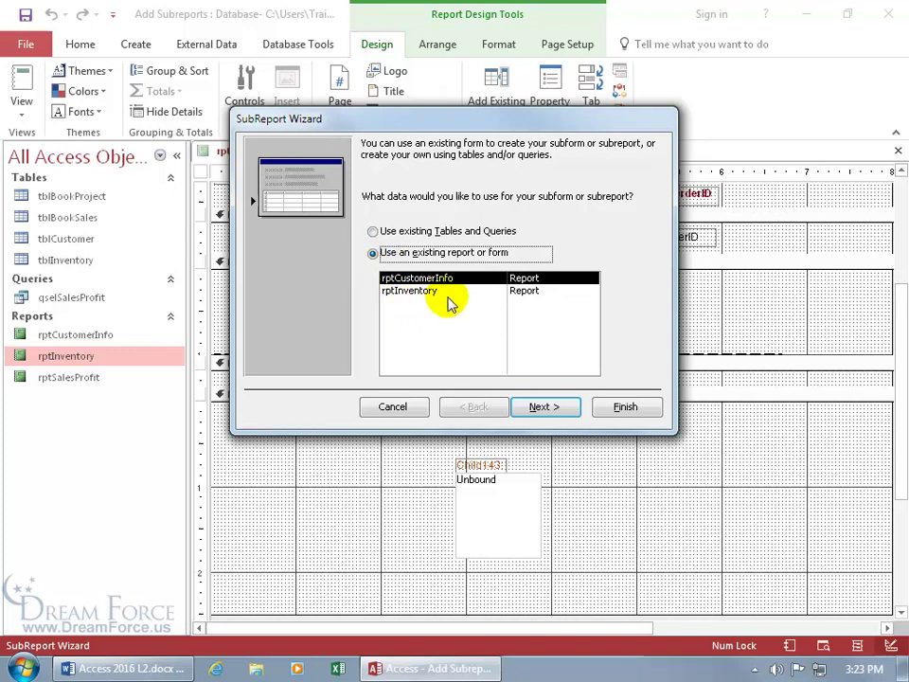
pyautogui.click(417, 294)
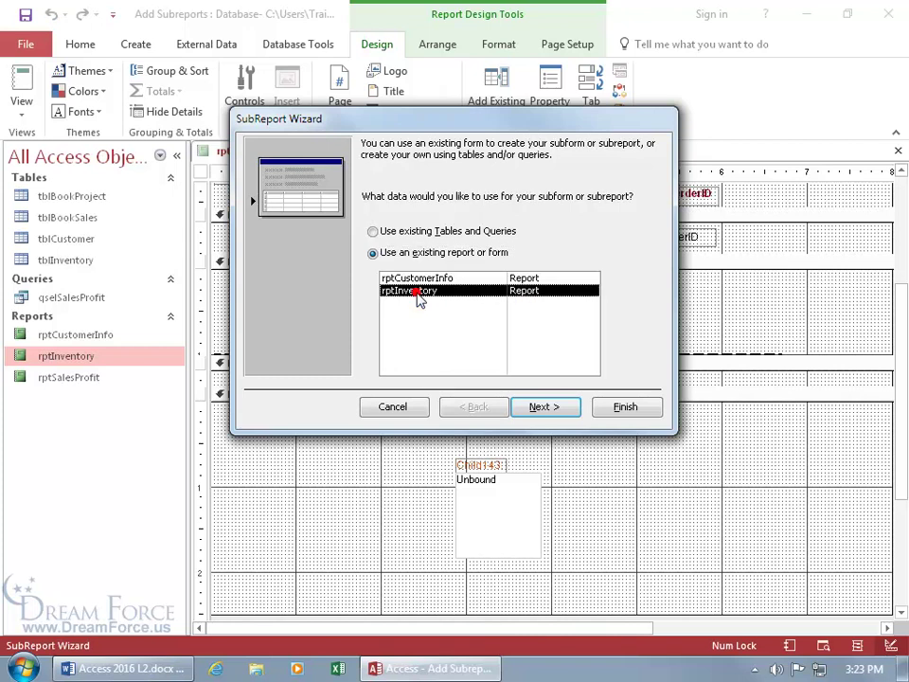
pyautogui.click(544, 406)
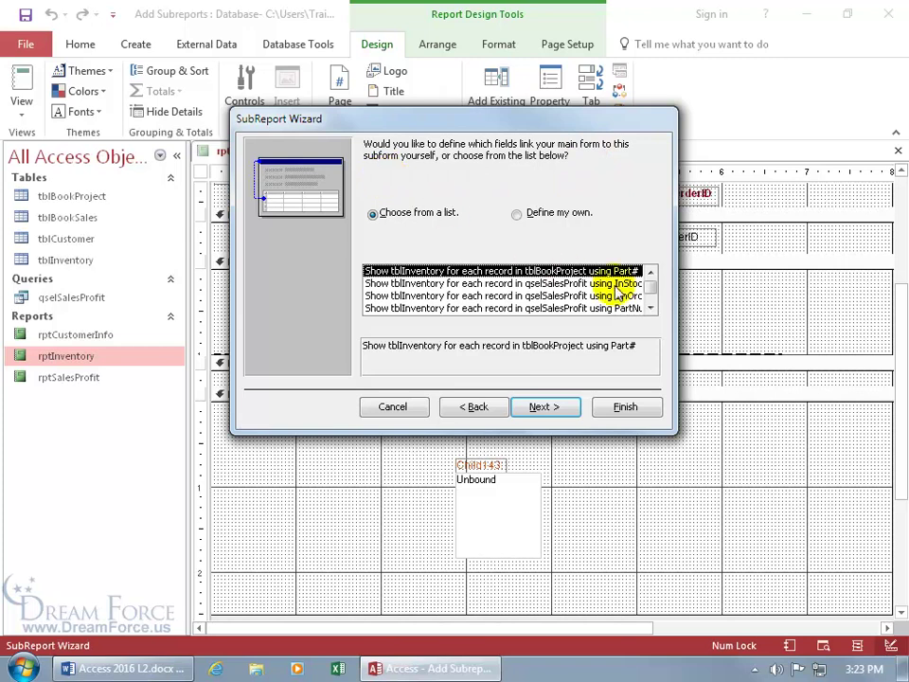
pyautogui.click(653, 287)
pyautogui.click(387, 309)
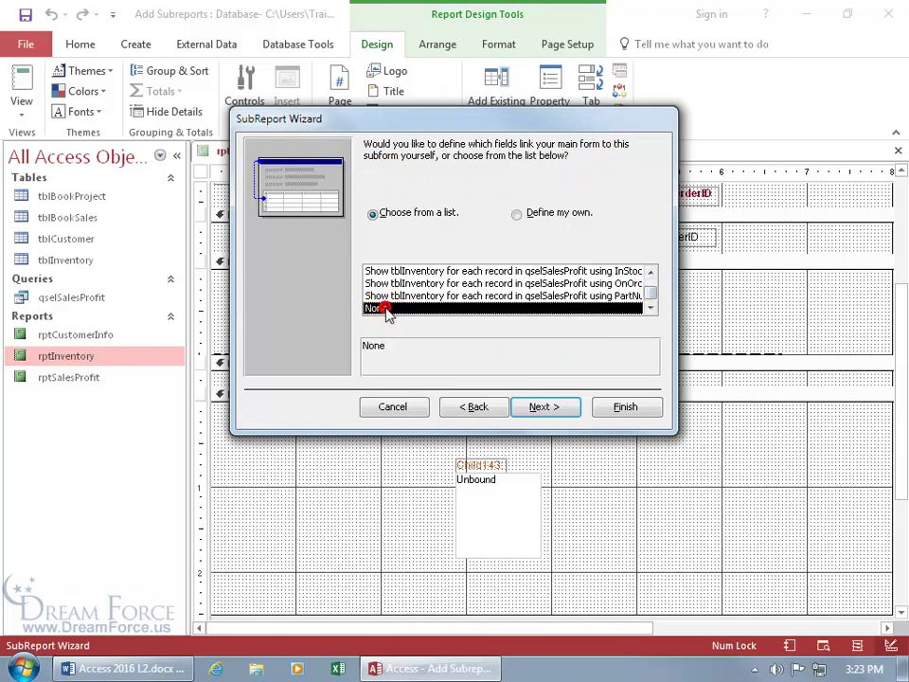
pyautogui.click(540, 407)
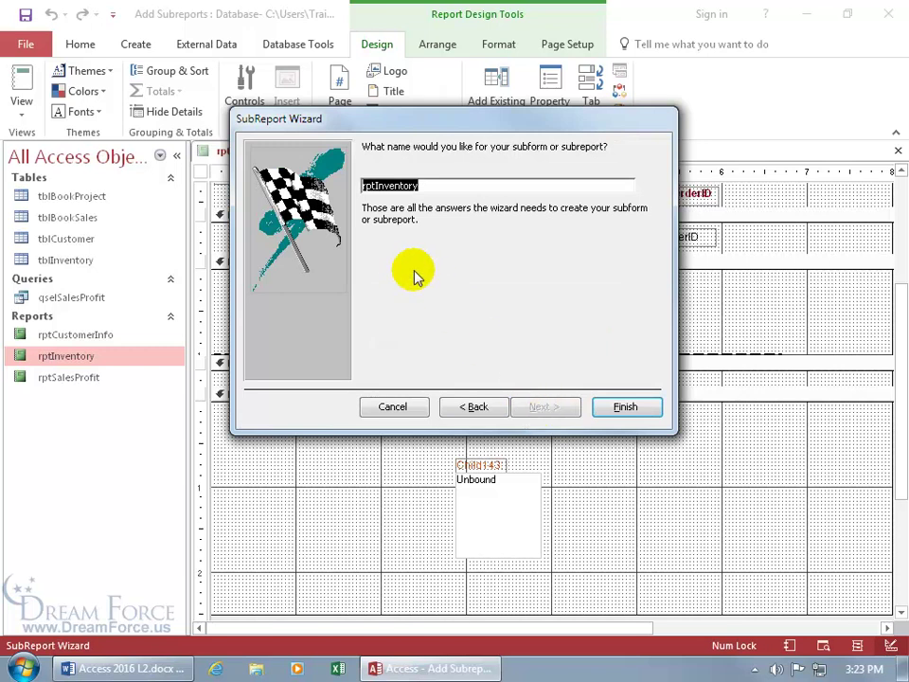
pyautogui.click(623, 409)
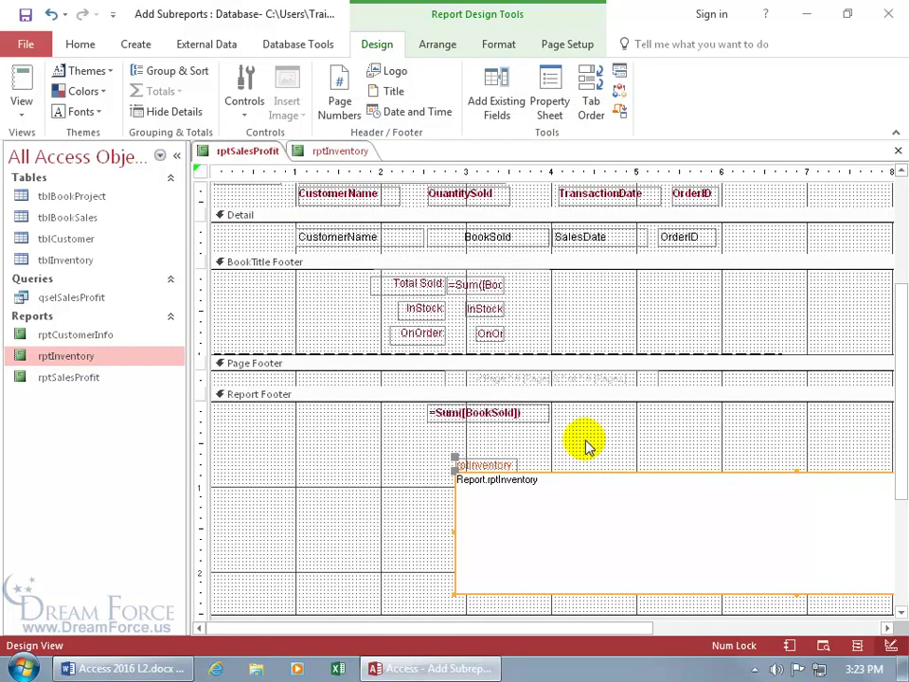
# Show rptSalesProfit in Print Preview and page through it to examine how the inventory subreport fits on the final pages
pyautogui.rightClick(254, 154)
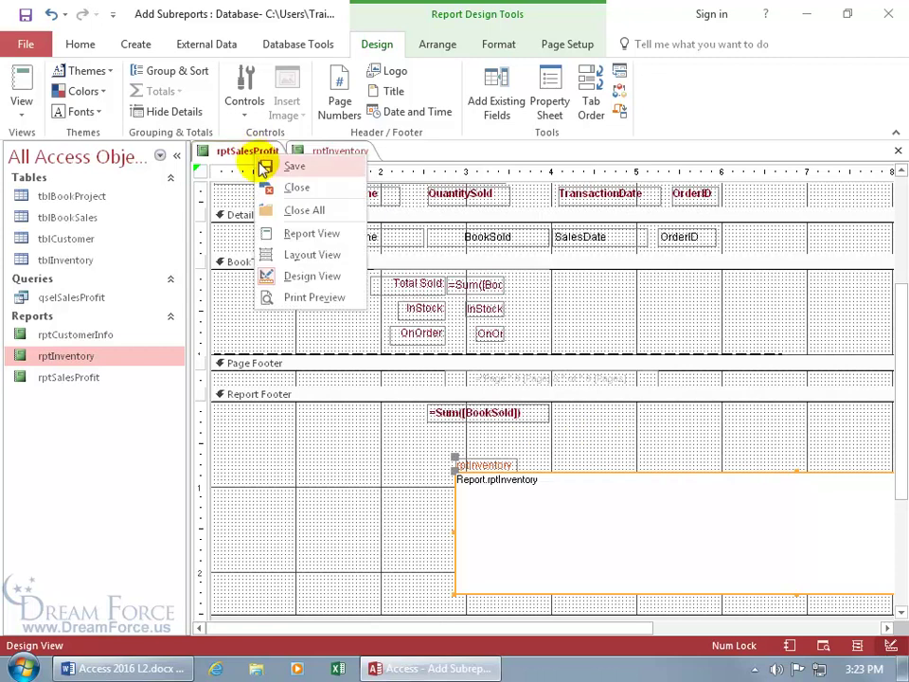
pyautogui.click(297, 298)
pyautogui.click(422, 357)
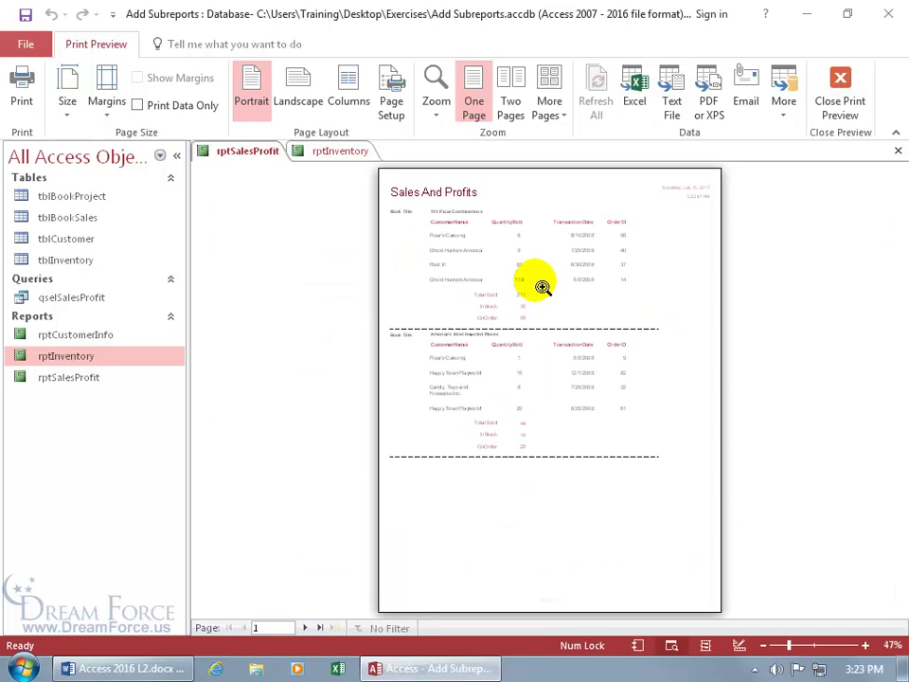
pyautogui.click(304, 627)
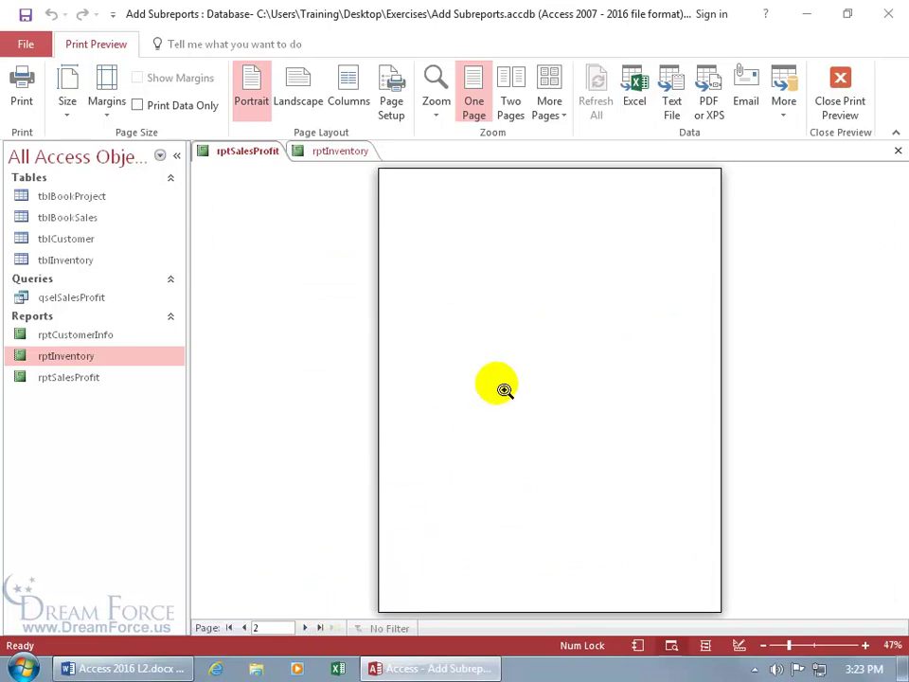
pyautogui.click(304, 628)
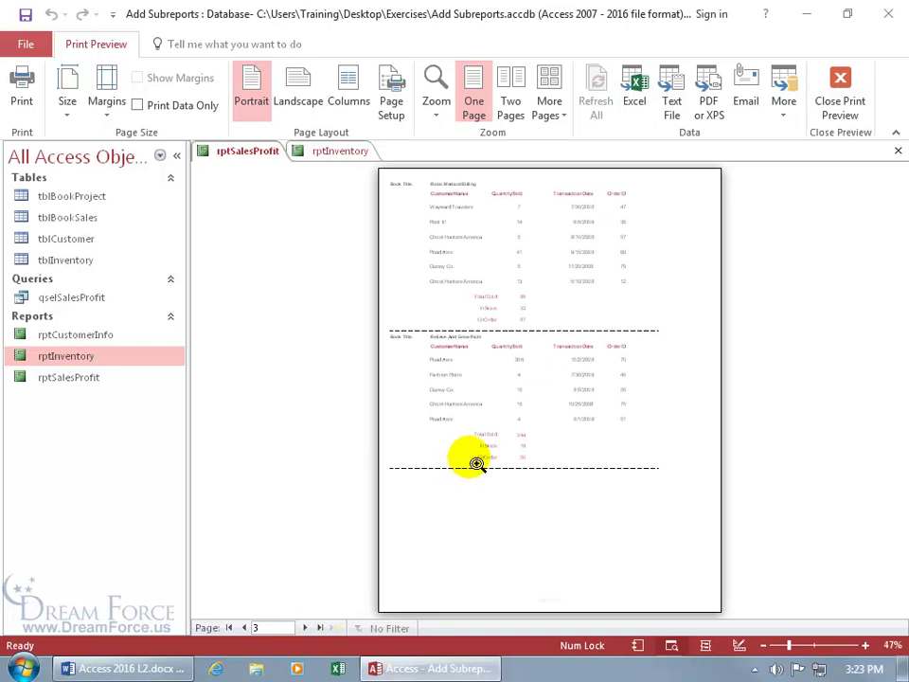
pyautogui.click(303, 630)
pyautogui.click(304, 627)
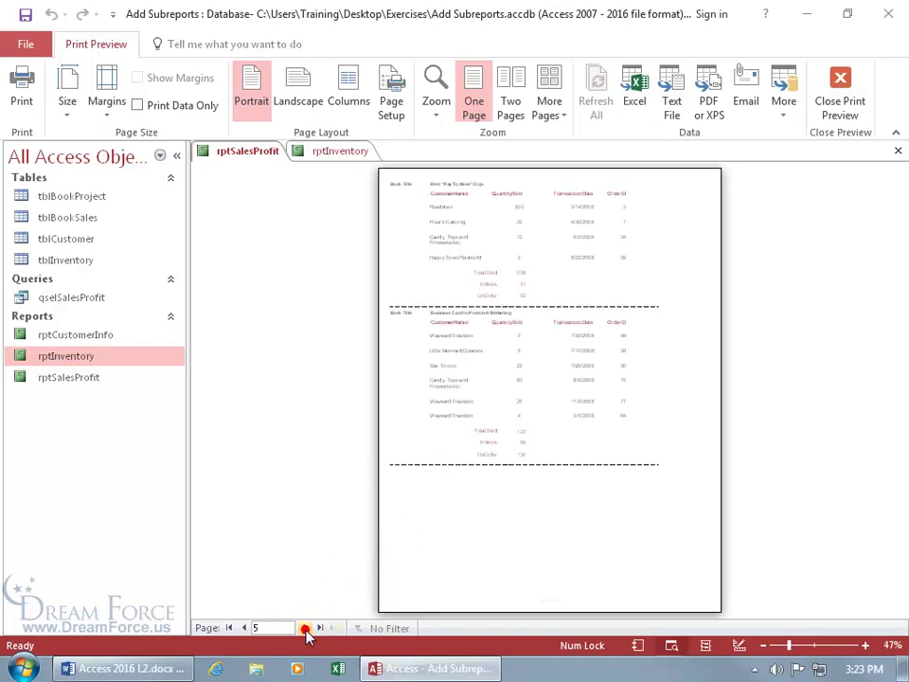
pyautogui.click(304, 627)
pyautogui.click(322, 628)
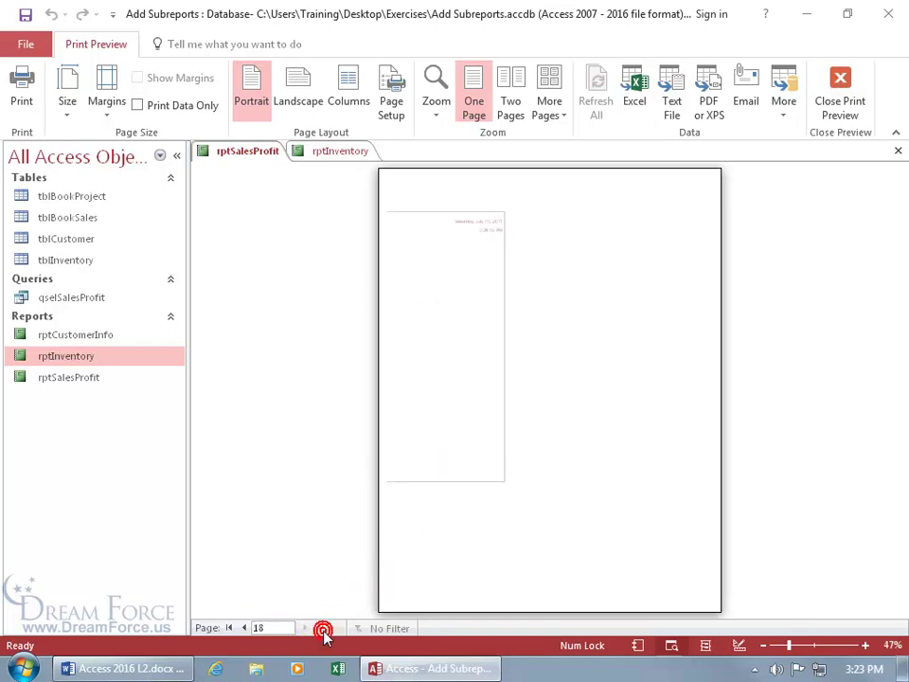
pyautogui.click(244, 628)
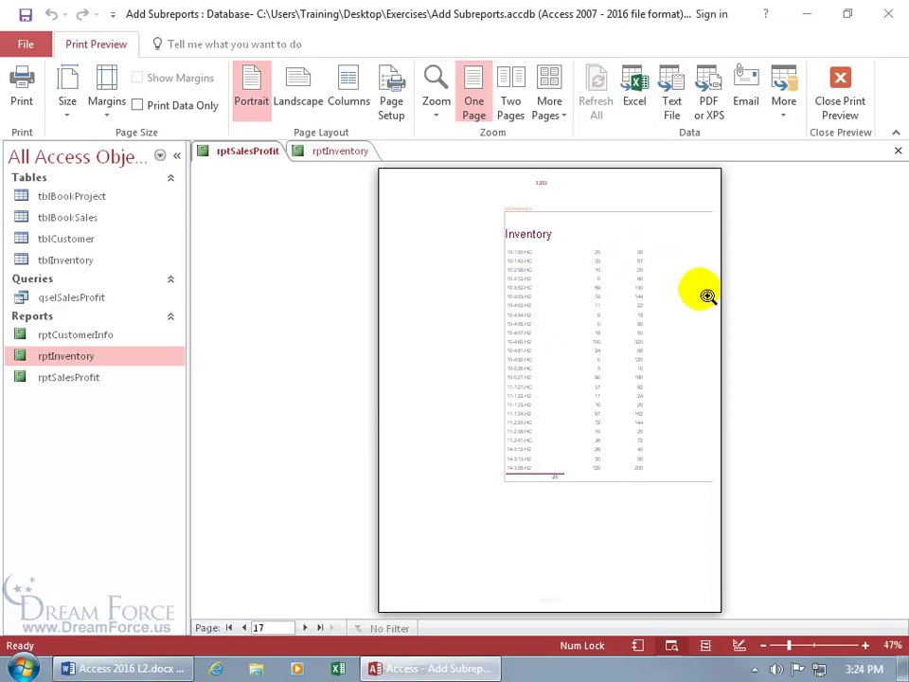
# Return rptSalesProfit to Design View and narrow the rptInventory subreport in the Report Footer to about 4.4 inches
pyautogui.rightClick(548, 275)
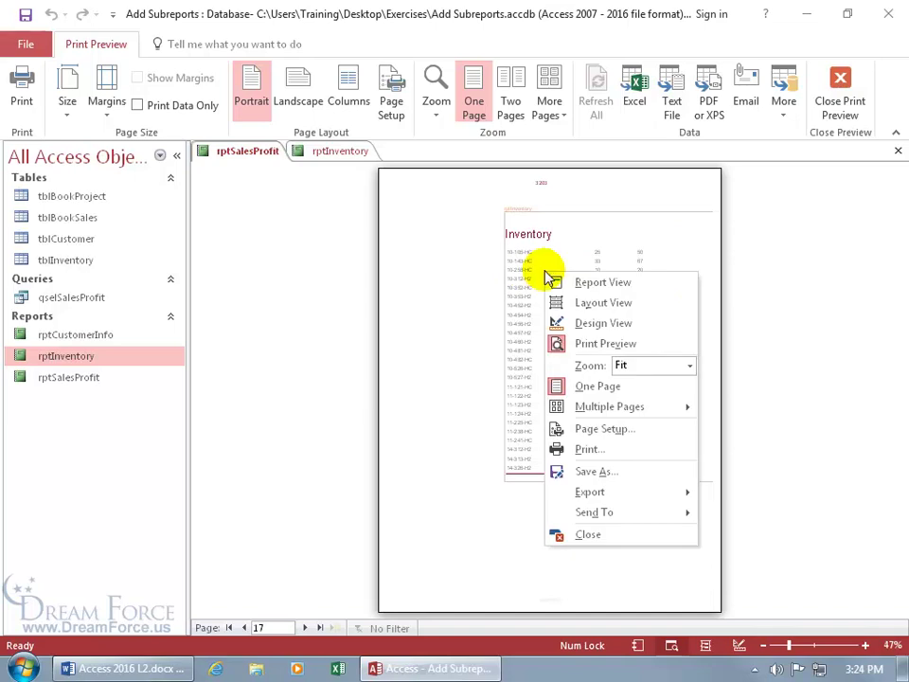
pyautogui.click(578, 322)
pyautogui.scroll(-5, 595, 522)
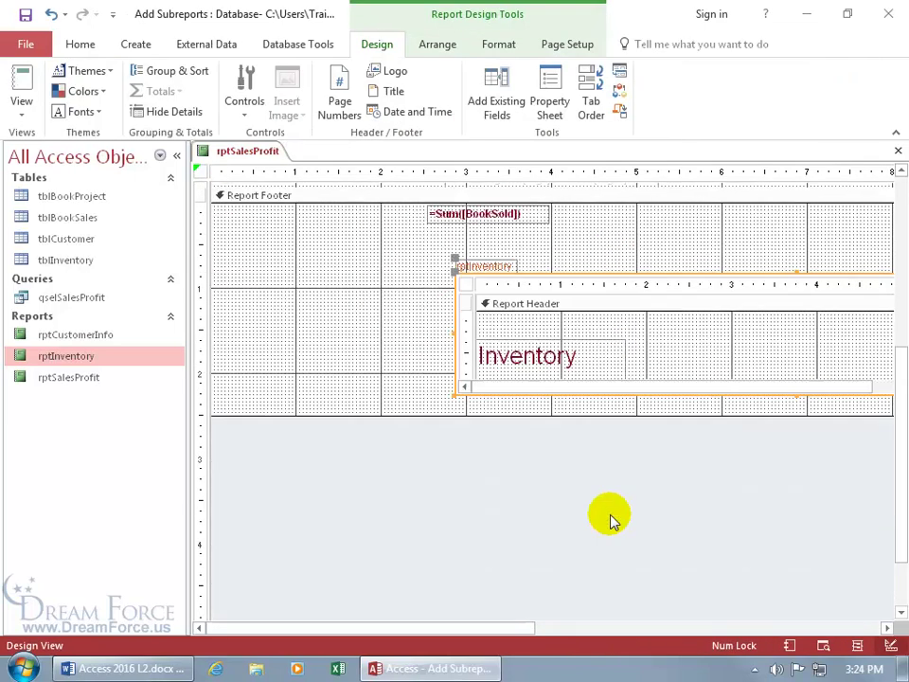
pyautogui.moveTo(502, 627); pyautogui.dragTo(686, 639)
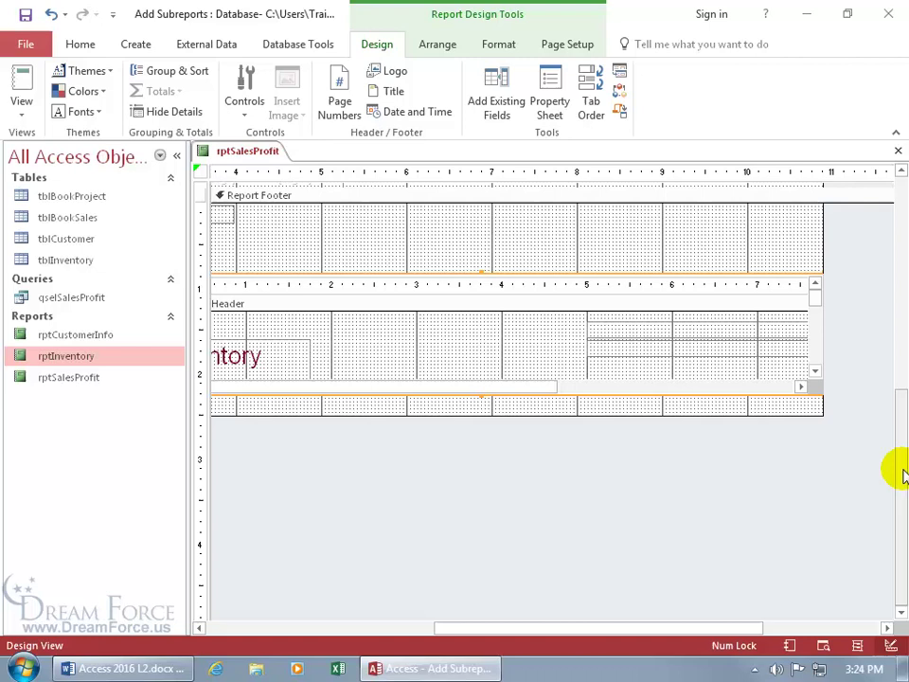
pyautogui.moveTo(895, 472); pyautogui.dragTo(889, 243)
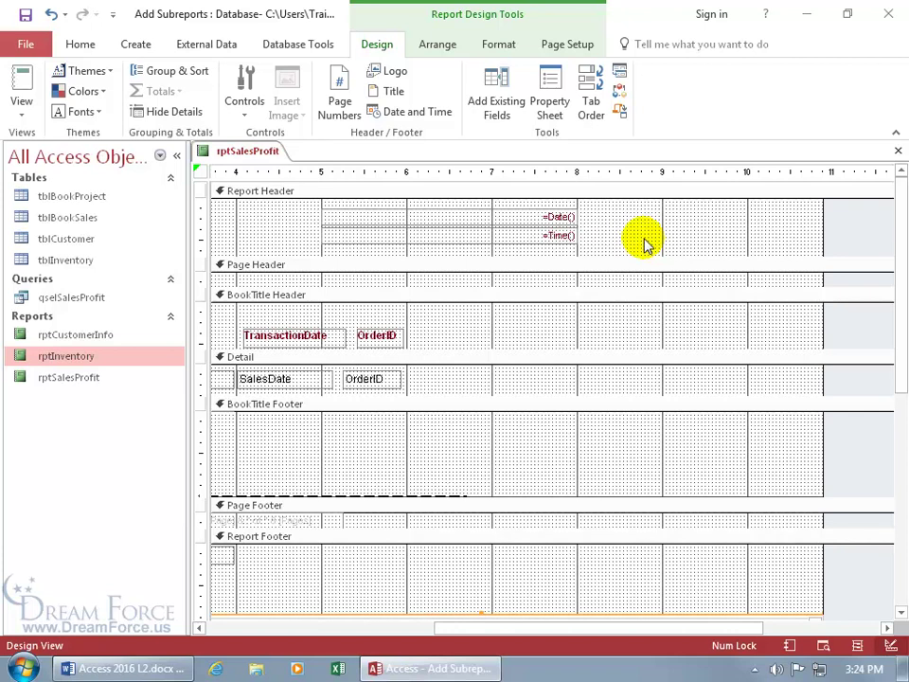
pyautogui.moveTo(899, 256); pyautogui.dragTo(901, 417)
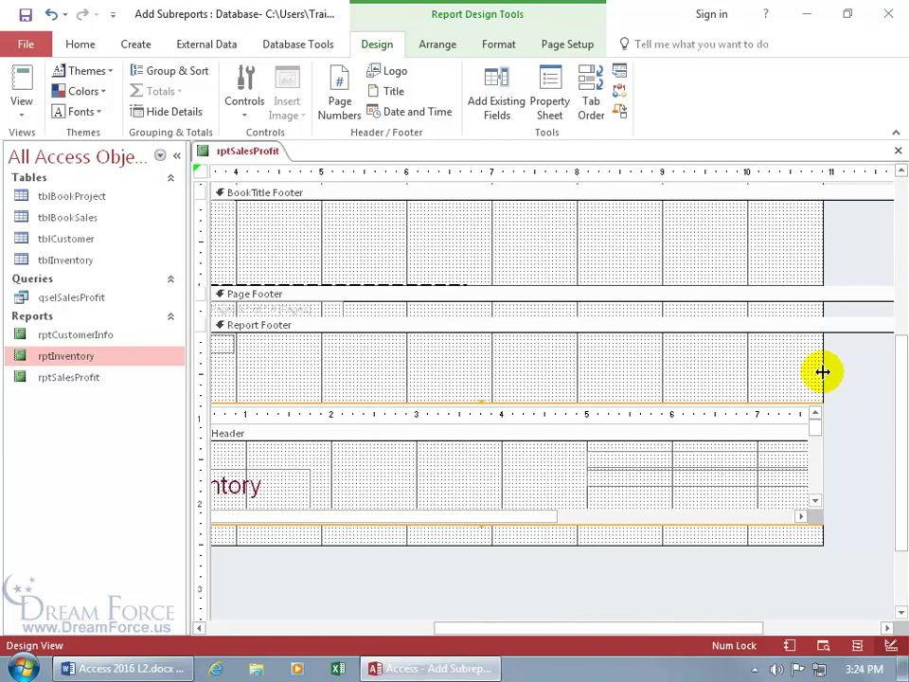
pyautogui.moveTo(823, 371); pyautogui.dragTo(847, 371)
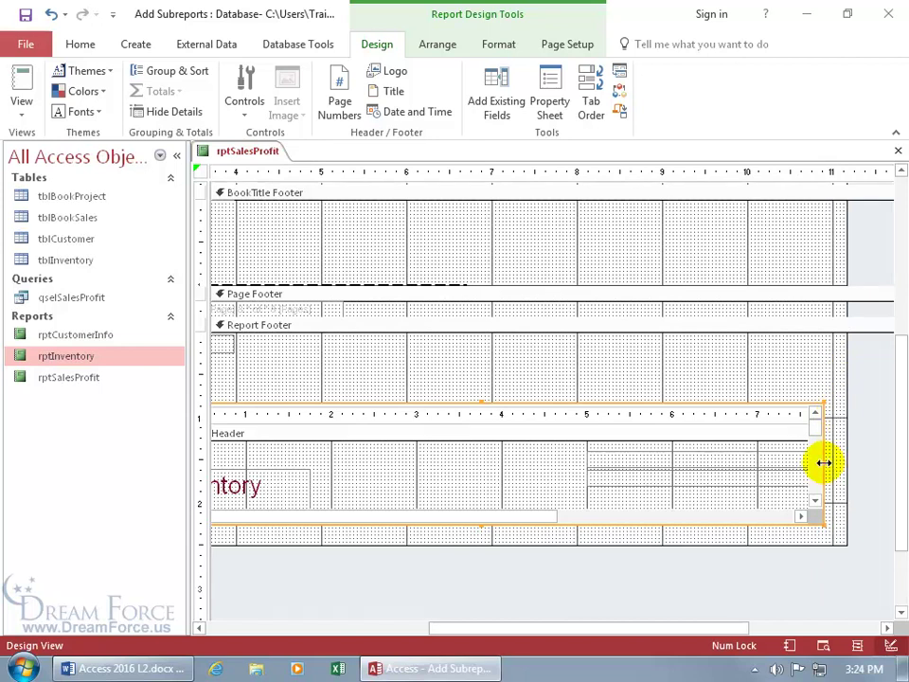
pyautogui.moveTo(824, 462); pyautogui.dragTo(519, 466)
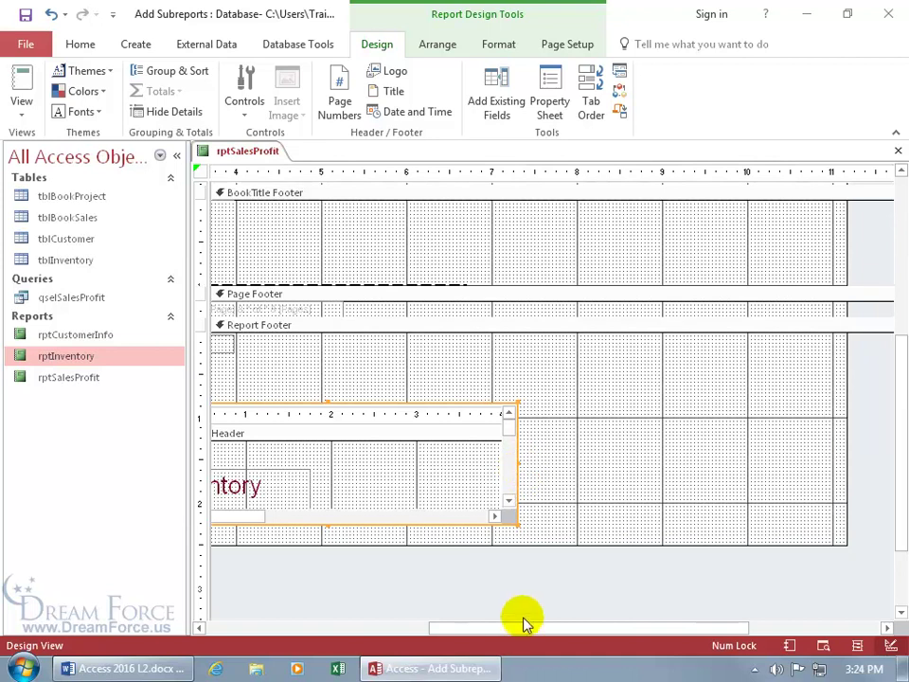
# Move the rptInventory subreport to the left edge of the Report Footer and widen it to about 6 inches
pyautogui.moveTo(526, 623); pyautogui.dragTo(292, 616)
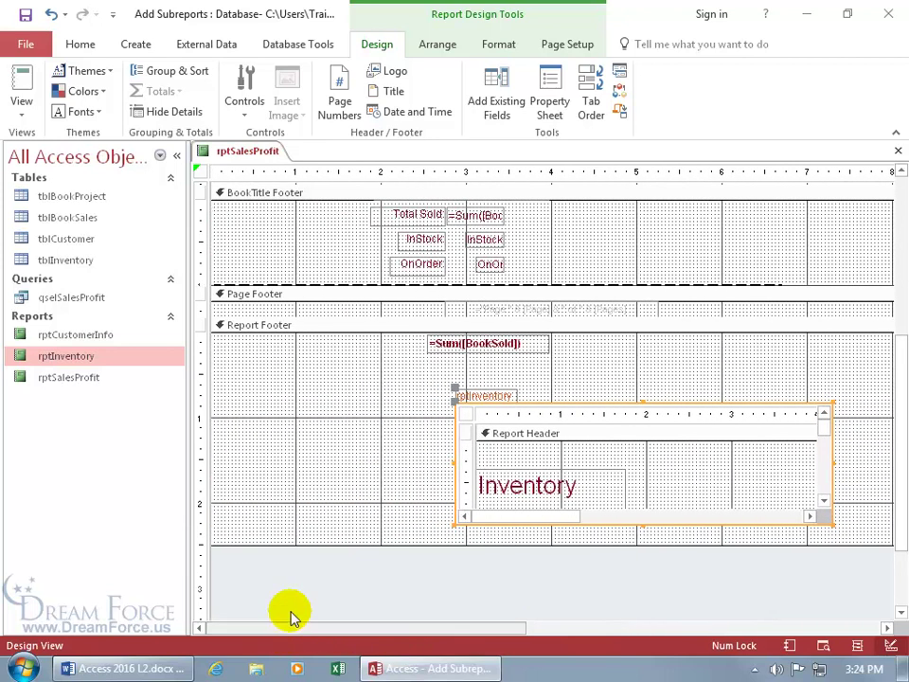
pyautogui.moveTo(593, 407); pyautogui.dragTo(354, 405)
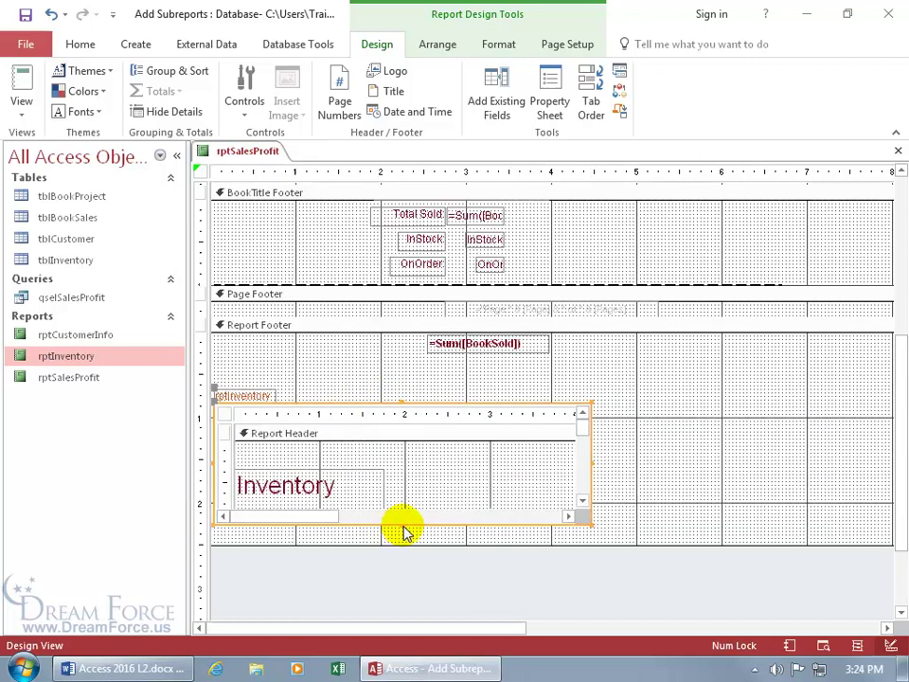
pyautogui.moveTo(591, 462); pyautogui.dragTo(731, 462)
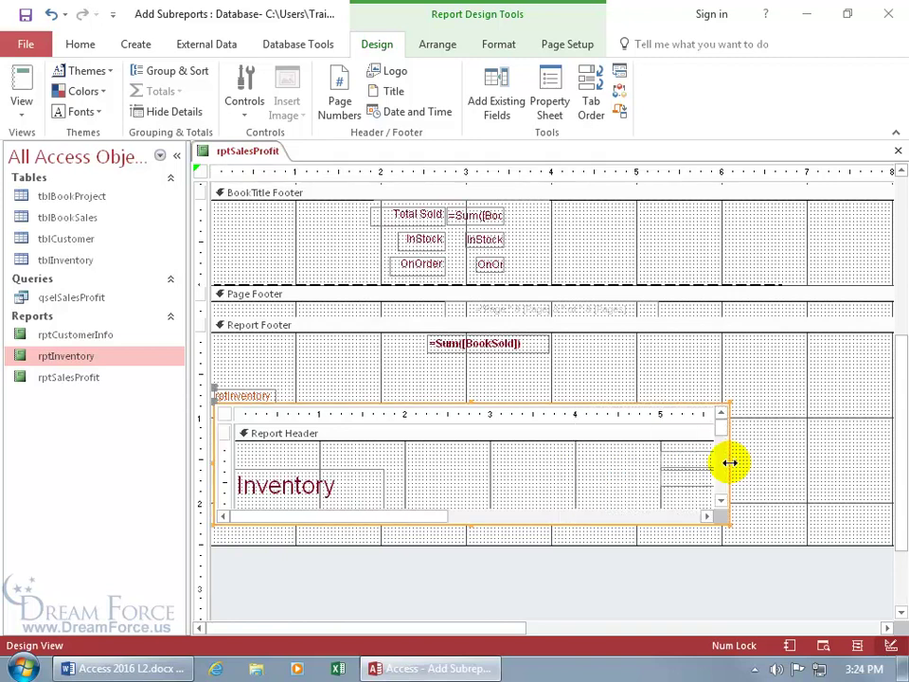
# Narrow the rptSalesProfit design area to 8 inches, ending at the date and time text boxes
pyautogui.moveTo(465, 629); pyautogui.dragTo(769, 633)
pyautogui.scroll(3, 769, 578)
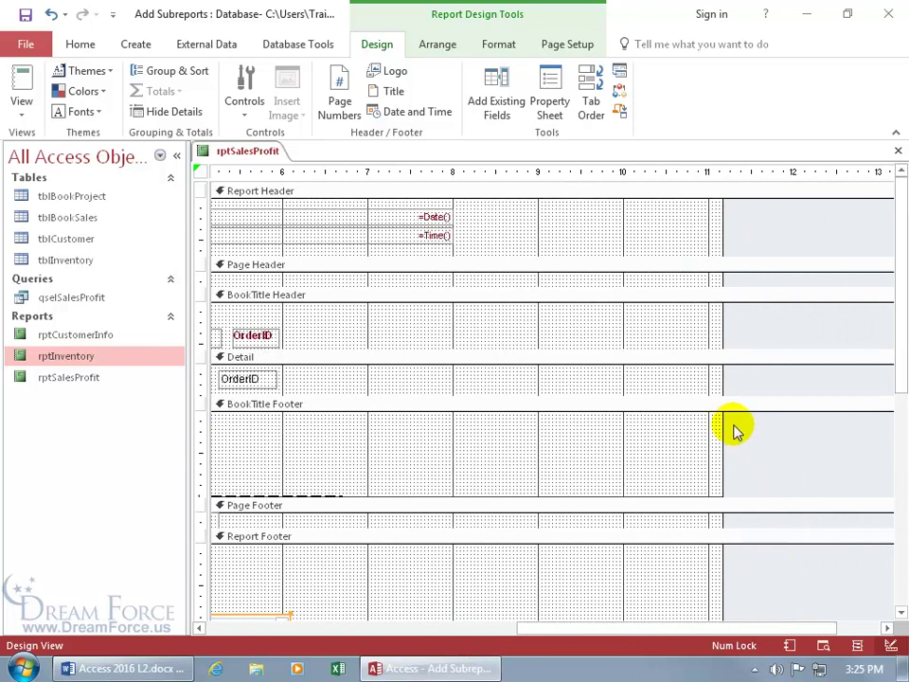
pyautogui.moveTo(721, 387); pyautogui.dragTo(463, 388)
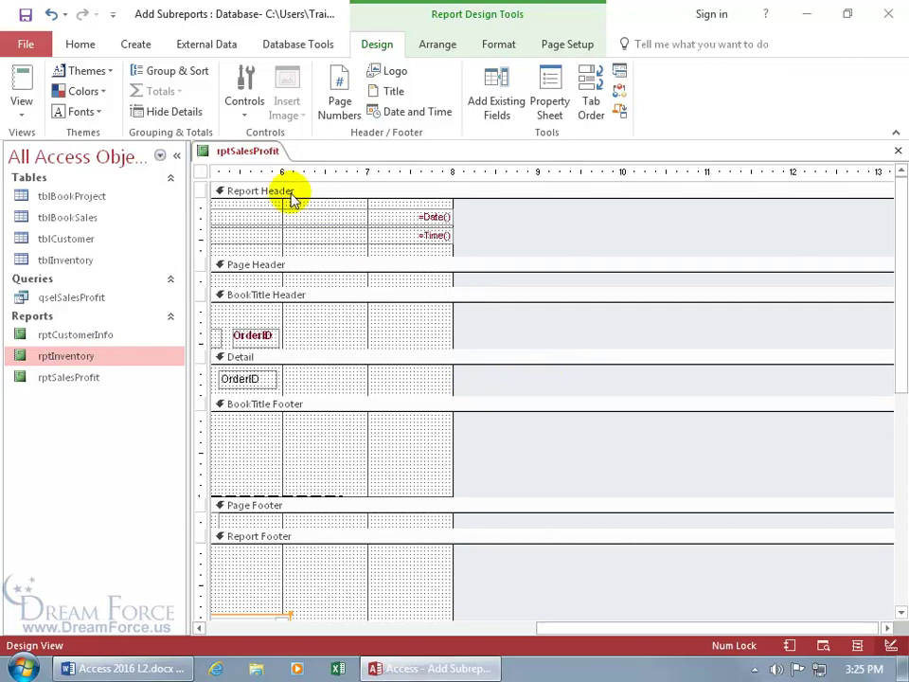
# Show rptSalesProfit in Print Preview and page through to the last page to examine the inventory subreport up close
pyautogui.rightClick(265, 161)
pyautogui.click(314, 296)
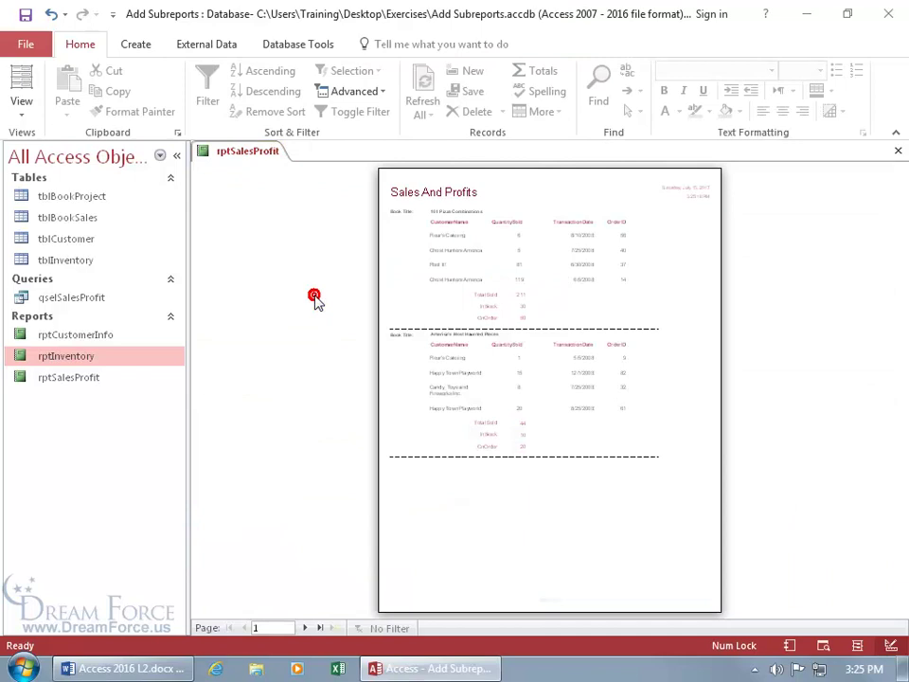
pyautogui.click(305, 628)
pyautogui.click(305, 628)
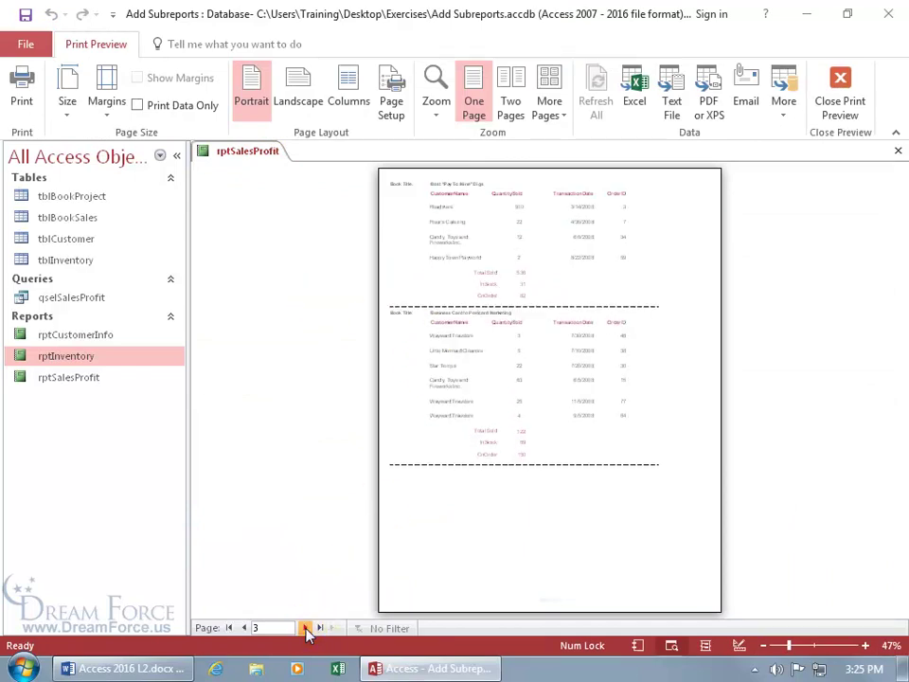
pyautogui.click(305, 628)
pyautogui.click(305, 628)
pyautogui.click(305, 628)
pyautogui.click(305, 628)
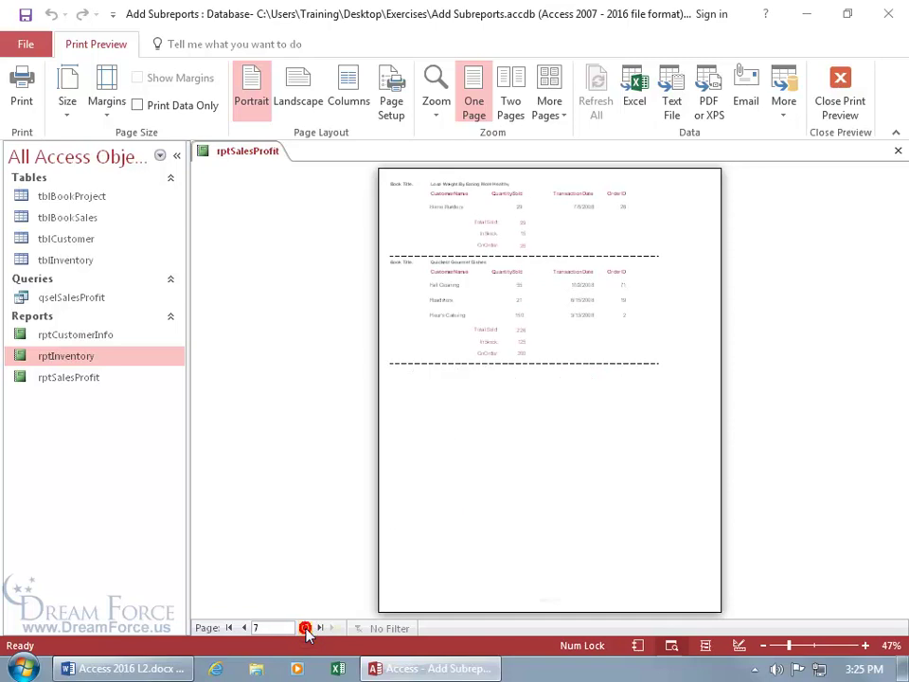
pyautogui.click(305, 628)
pyautogui.click(305, 628)
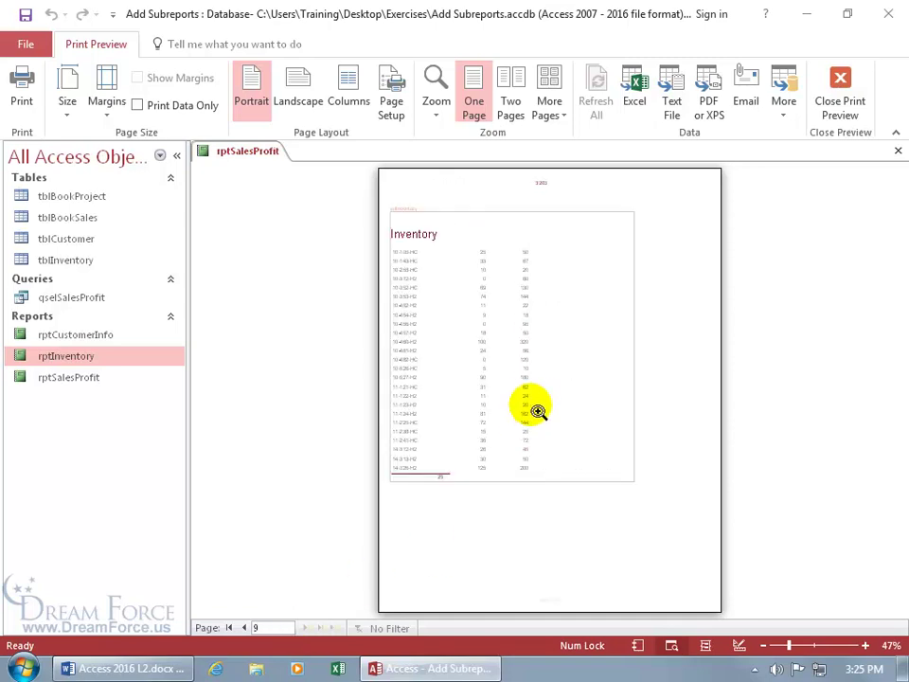
pyautogui.click(529, 384)
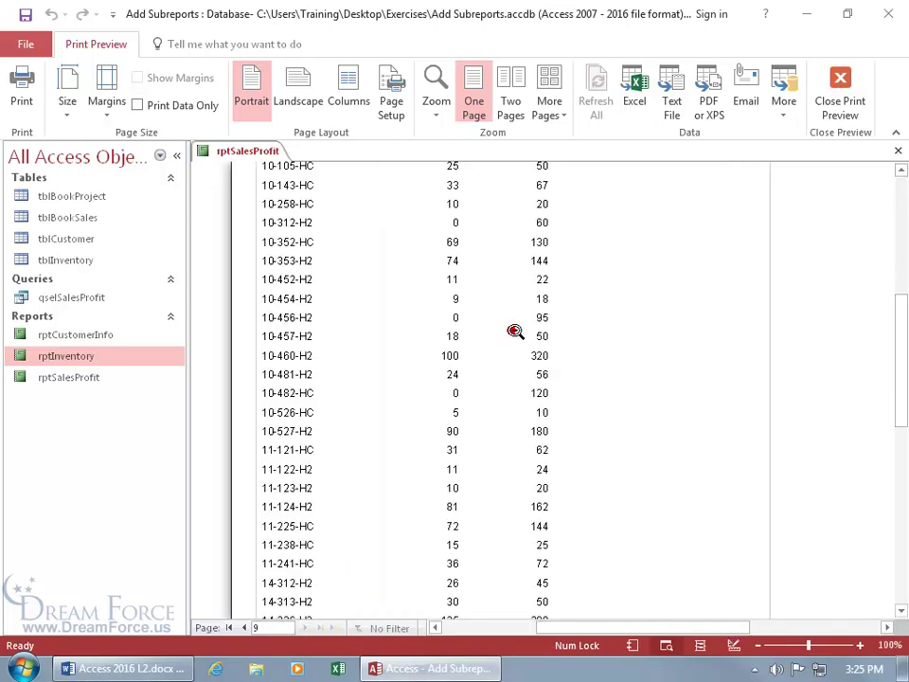
pyautogui.click(895, 325)
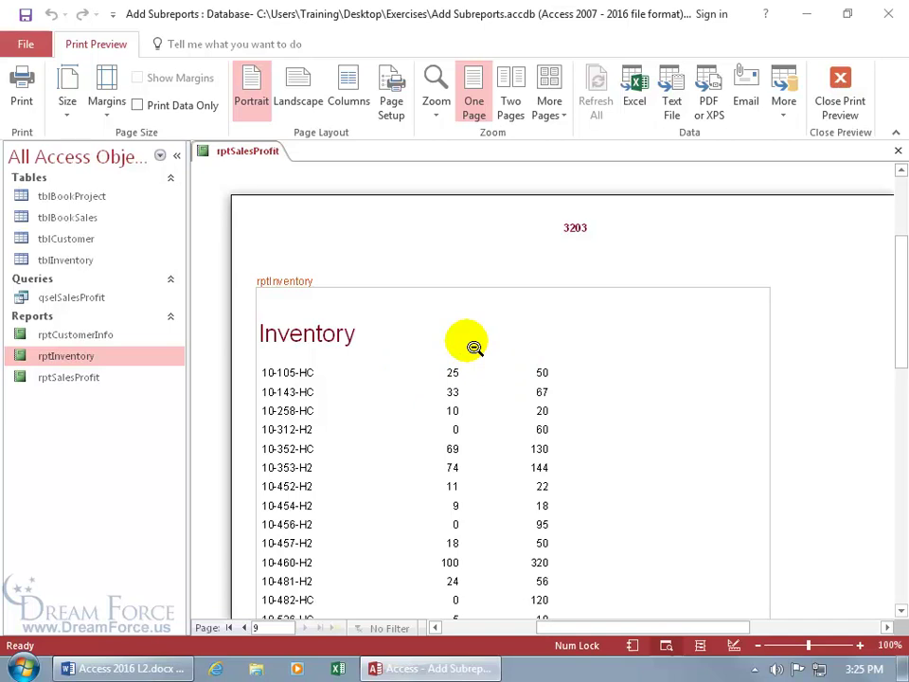
# Return rptSalesProfit to Design View at the rptInventory subreport in the Report Footer
pyautogui.rightClick(471, 346)
pyautogui.click(506, 396)
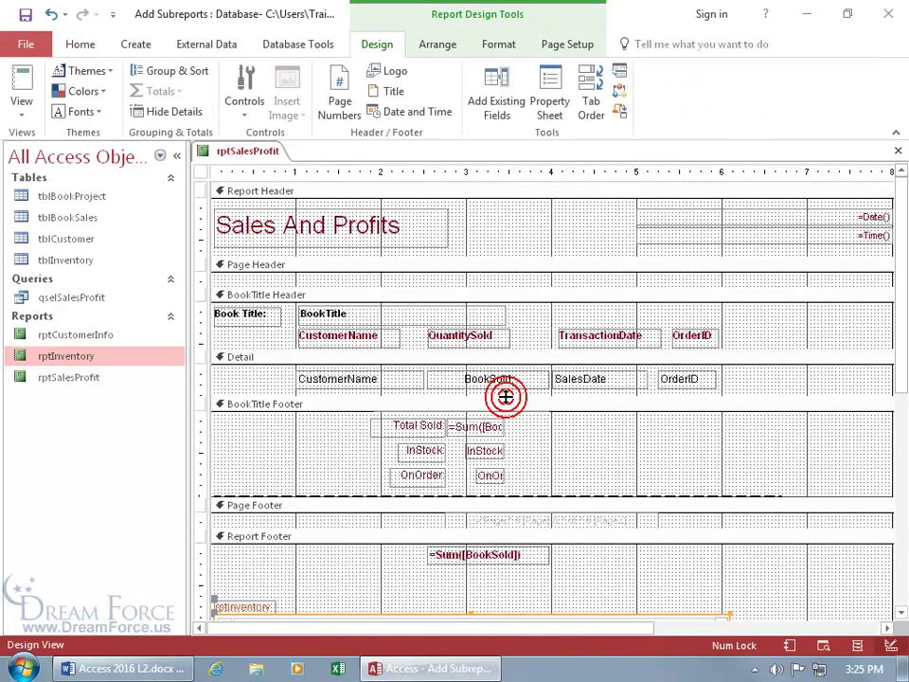
pyautogui.moveTo(895, 339); pyautogui.dragTo(895, 520)
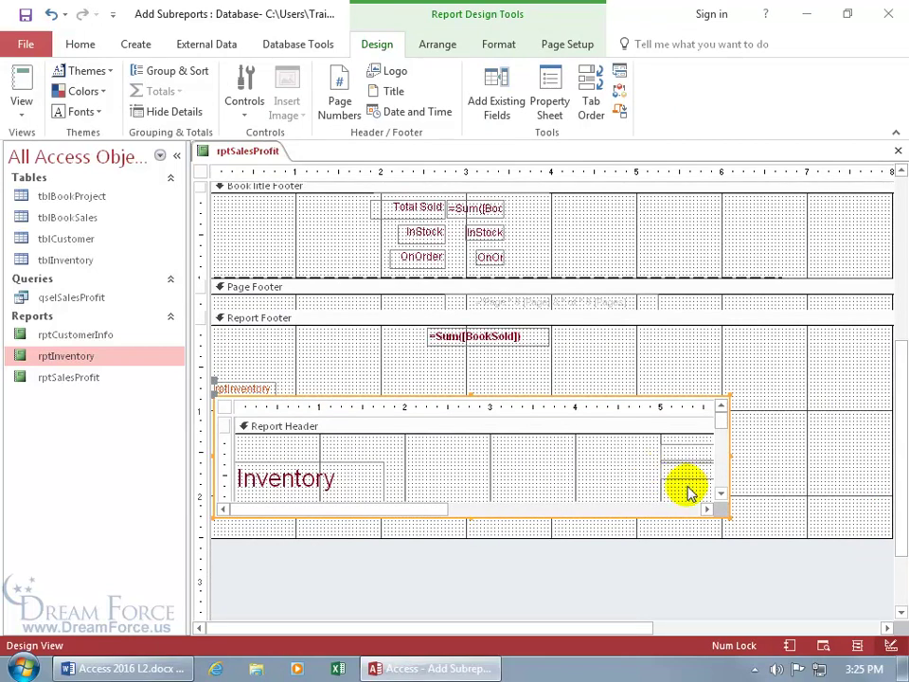
pyautogui.click(720, 493)
pyautogui.click(721, 492)
pyautogui.click(721, 493)
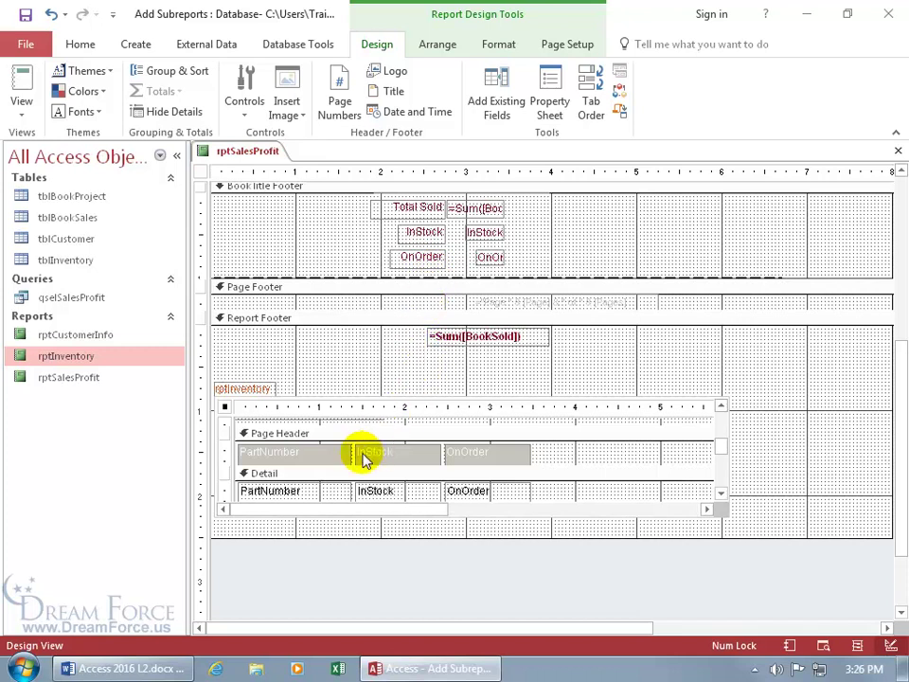
pyautogui.click(330, 455)
pyautogui.keyDown('shift'); pyautogui.click(395, 456); pyautogui.keyUp('shift')
pyautogui.keyDown('shift'); pyautogui.click(468, 455); pyautogui.keyUp('shift')
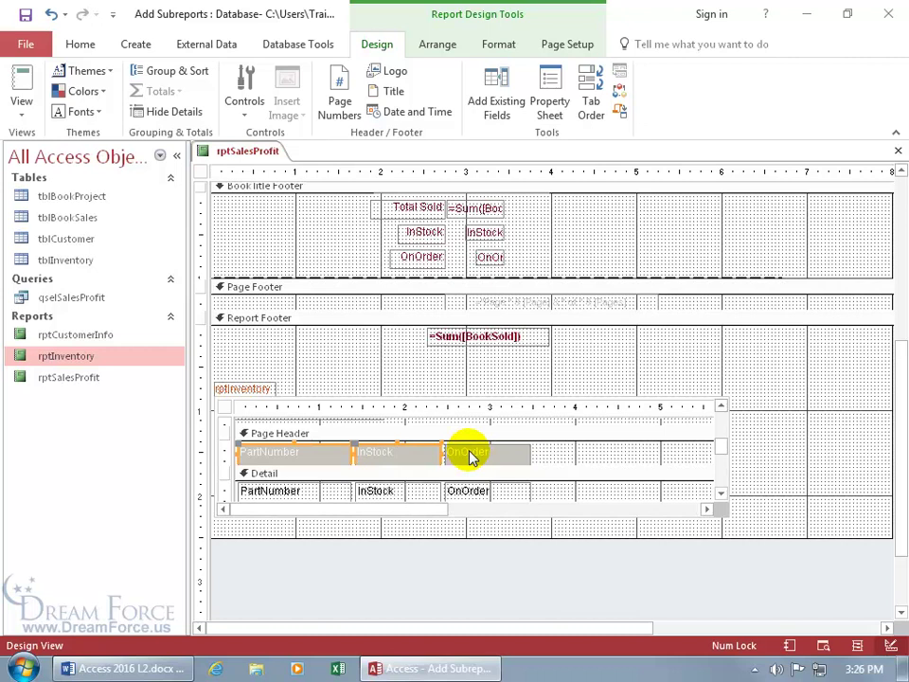
pyautogui.scroll(3, 471, 452)
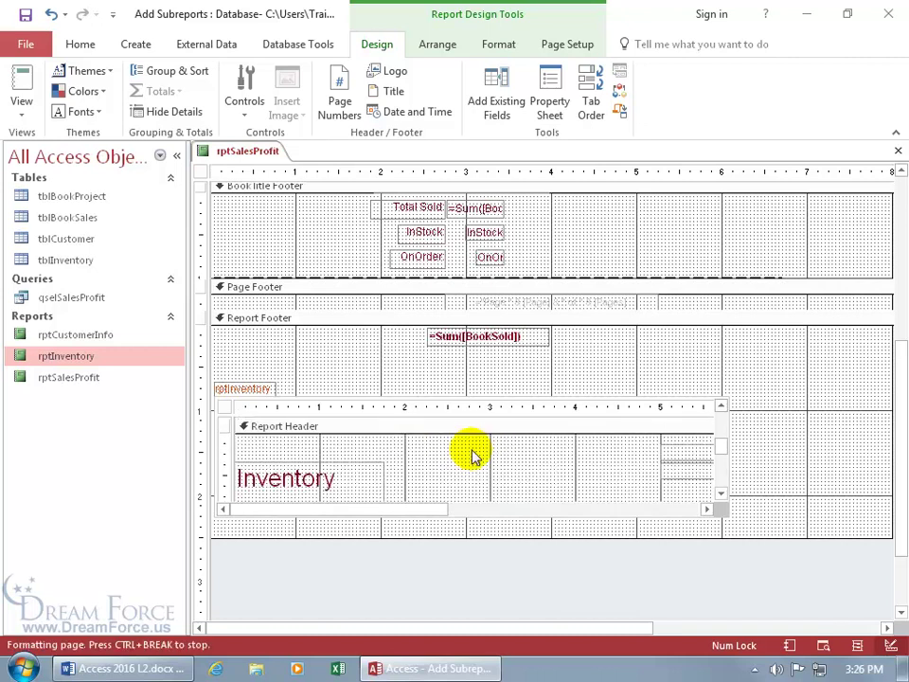
# Heighten the rptInventory subreport to about 2 inches and move its PartNumber, InStock and OnOrder labels from the Page Header to below the Inventory title
pyautogui.click(501, 519)
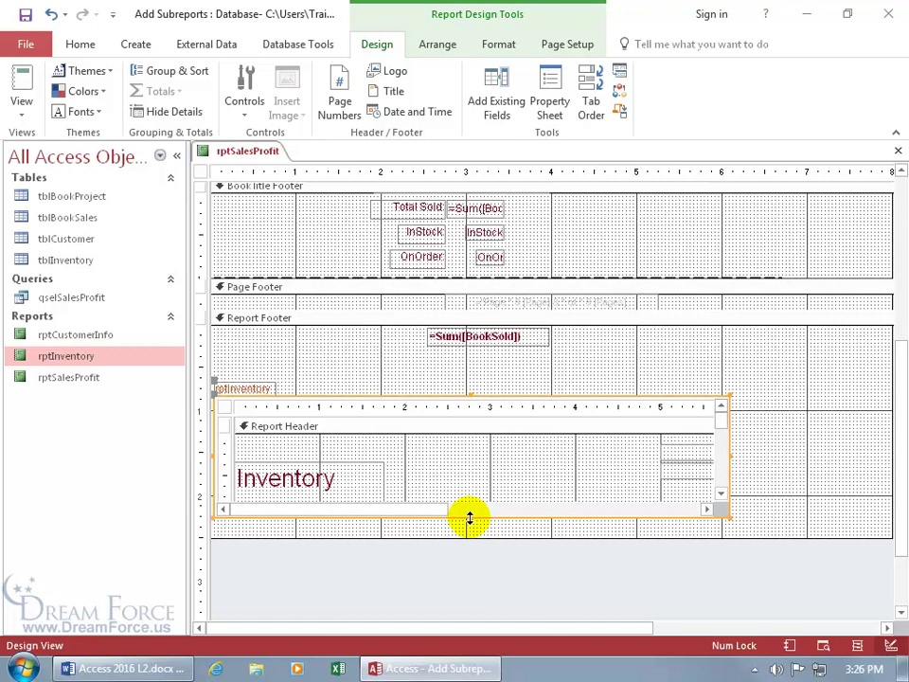
pyautogui.moveTo(469, 519); pyautogui.dragTo(470, 560)
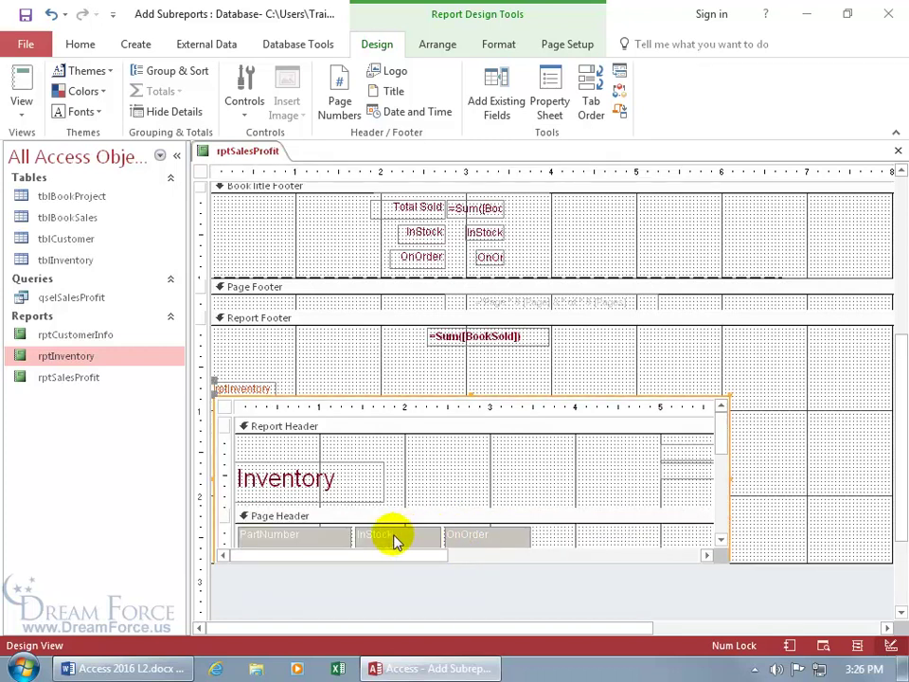
pyautogui.click(336, 536)
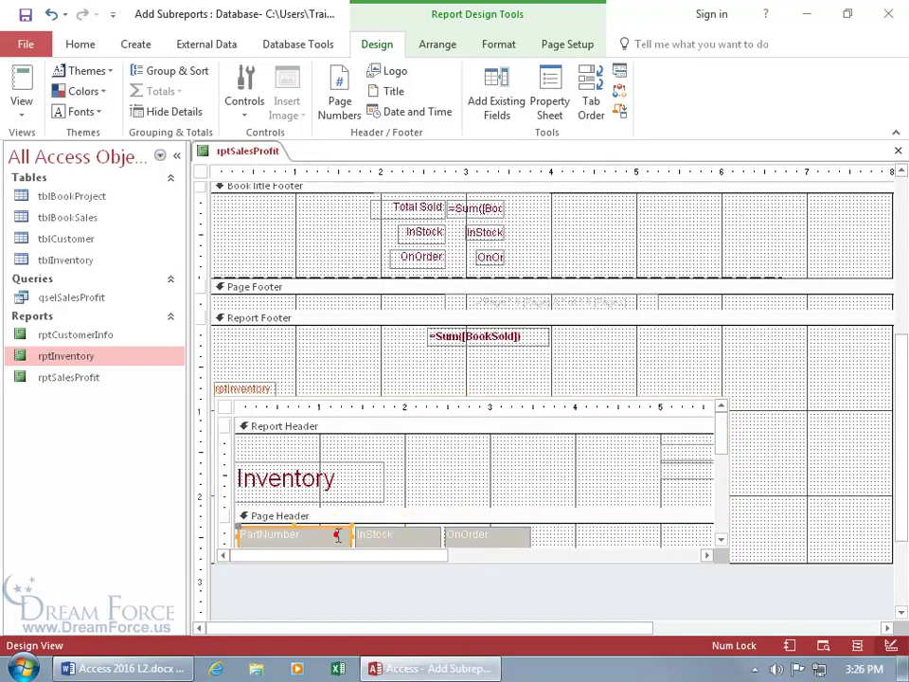
pyautogui.keyDown('shift'); pyautogui.click(396, 536); pyautogui.keyUp('shift')
pyautogui.keyDown('shift'); pyautogui.click(510, 532); pyautogui.keyUp('shift')
pyautogui.moveTo(485, 536); pyautogui.dragTo(481, 446)
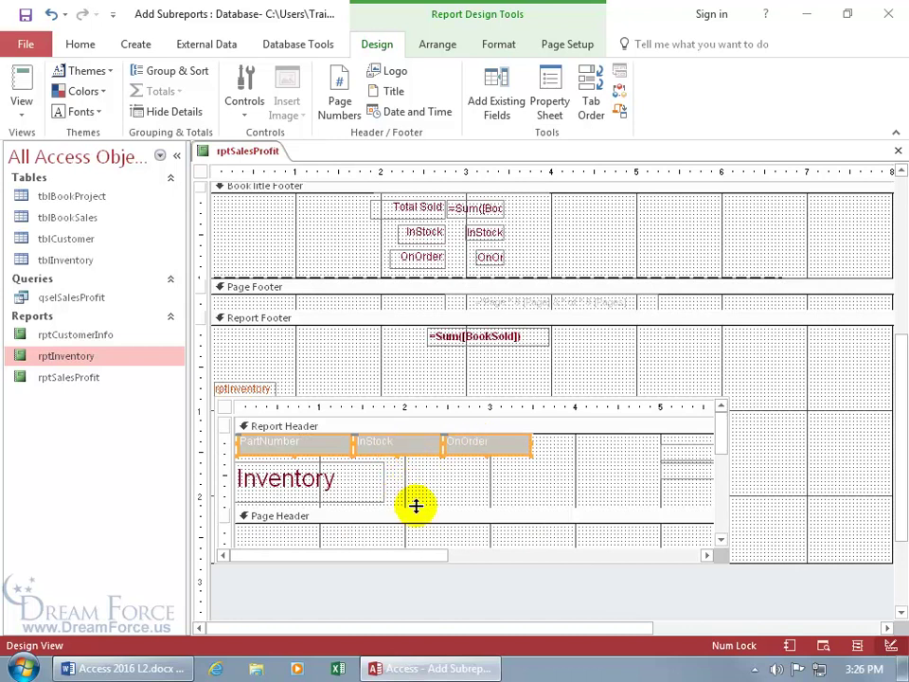
pyautogui.moveTo(415, 505); pyautogui.dragTo(416, 531)
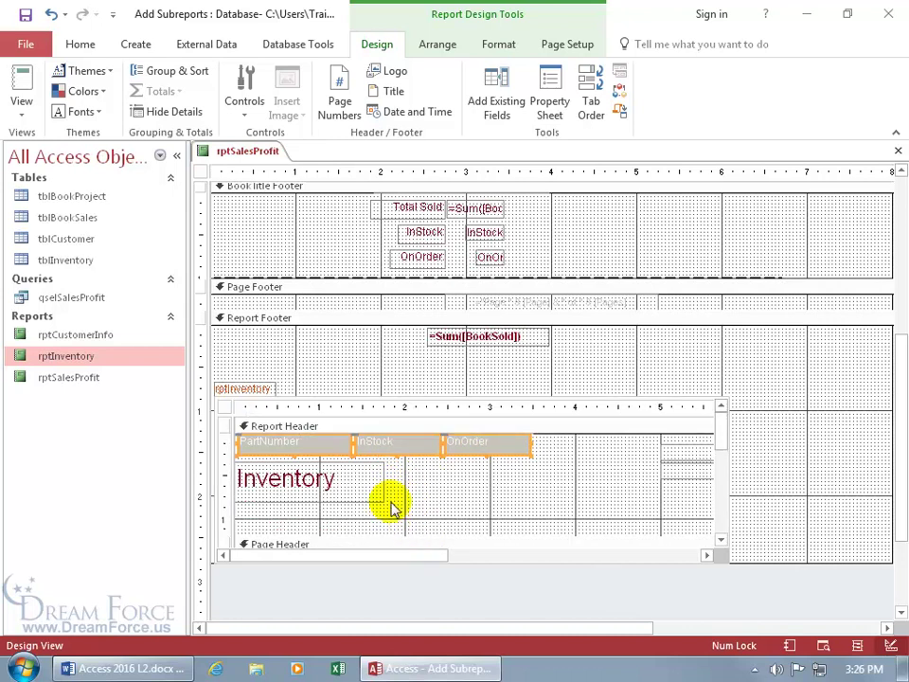
pyautogui.moveTo(385, 455); pyautogui.dragTo(377, 535)
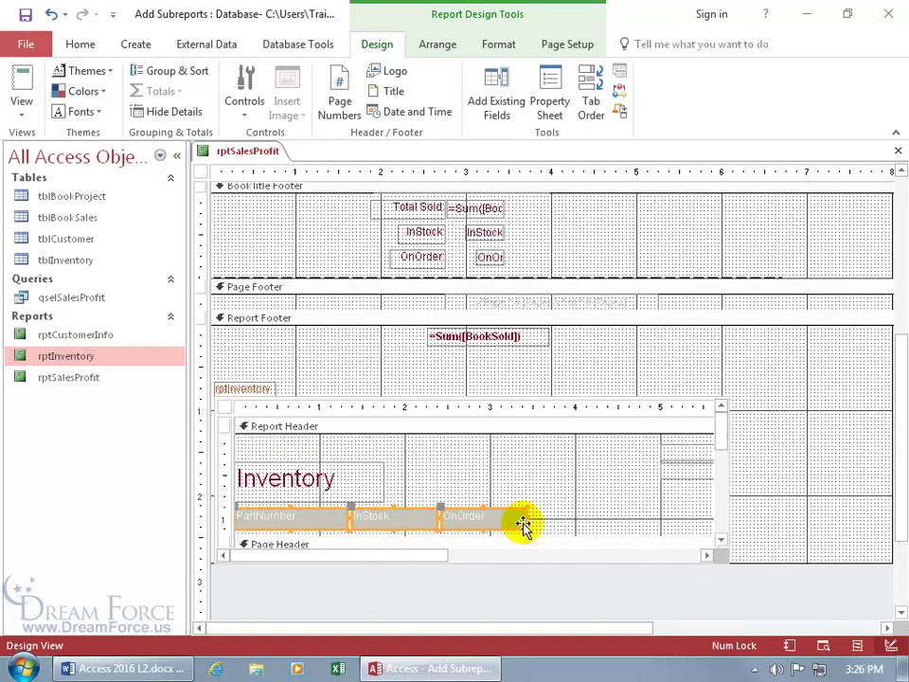
# Collapse the emptied Page Header section inside the rptInventory subreport to no height
pyautogui.scroll(-3, 543, 517)
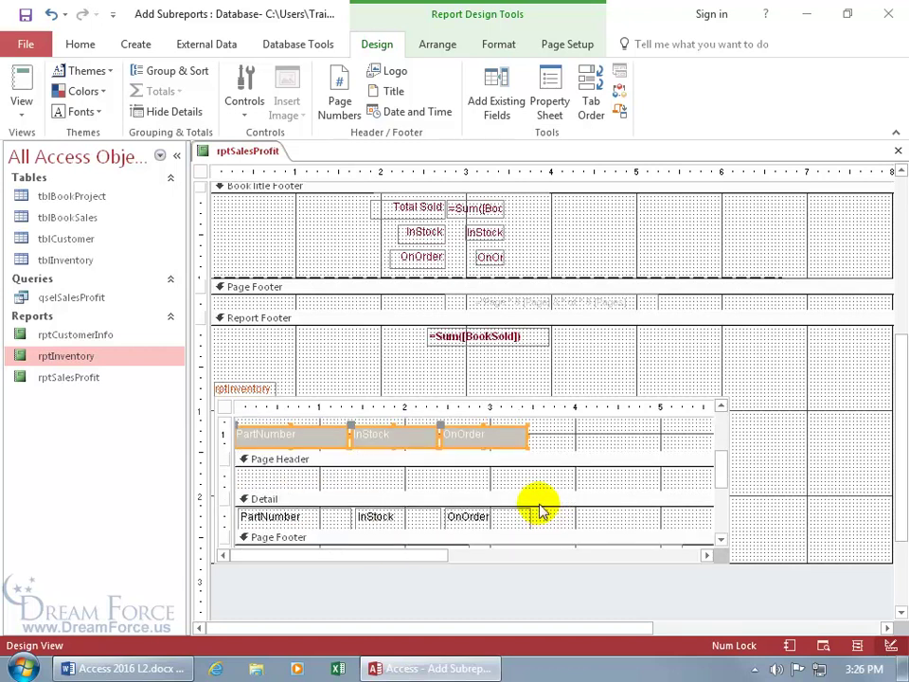
pyautogui.click(339, 469)
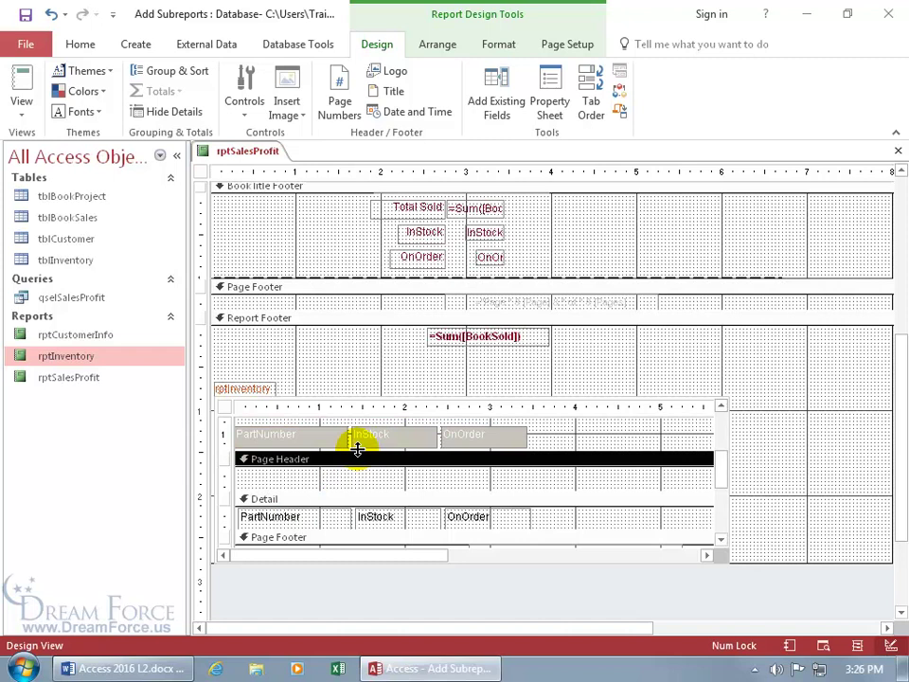
pyautogui.moveTo(384, 490); pyautogui.dragTo(377, 467)
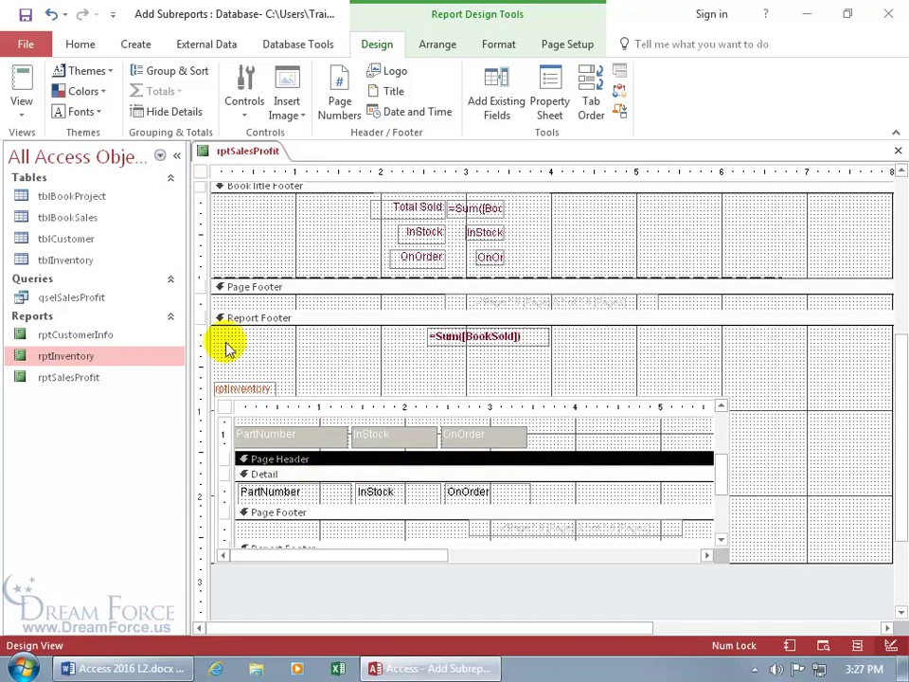
# Show rptSalesProfit in Print Preview and check the column headings of the inventory subreport on the last page
pyautogui.rightClick(251, 151)
pyautogui.click(295, 297)
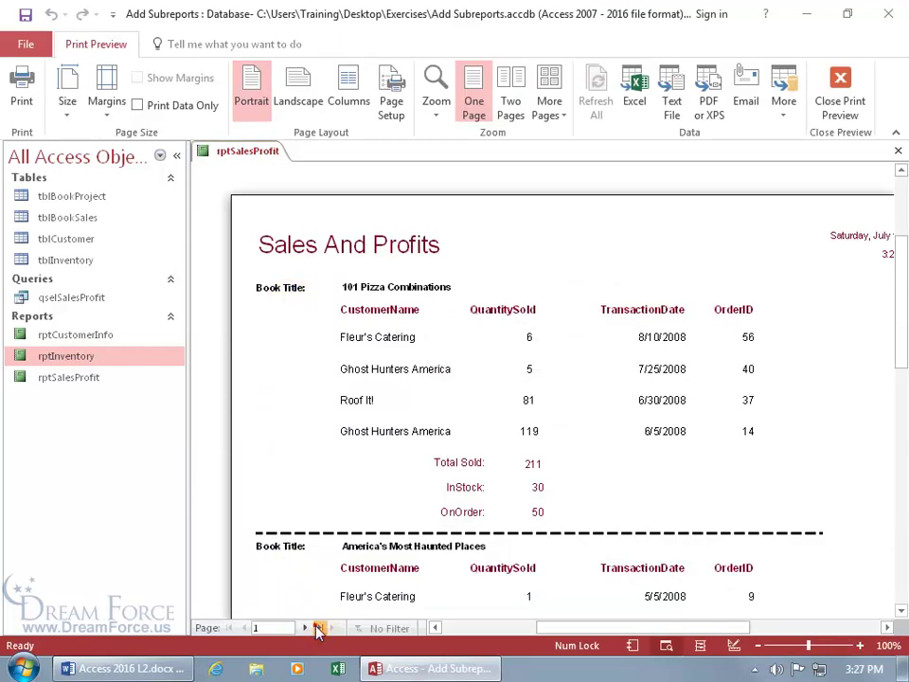
pyautogui.click(317, 627)
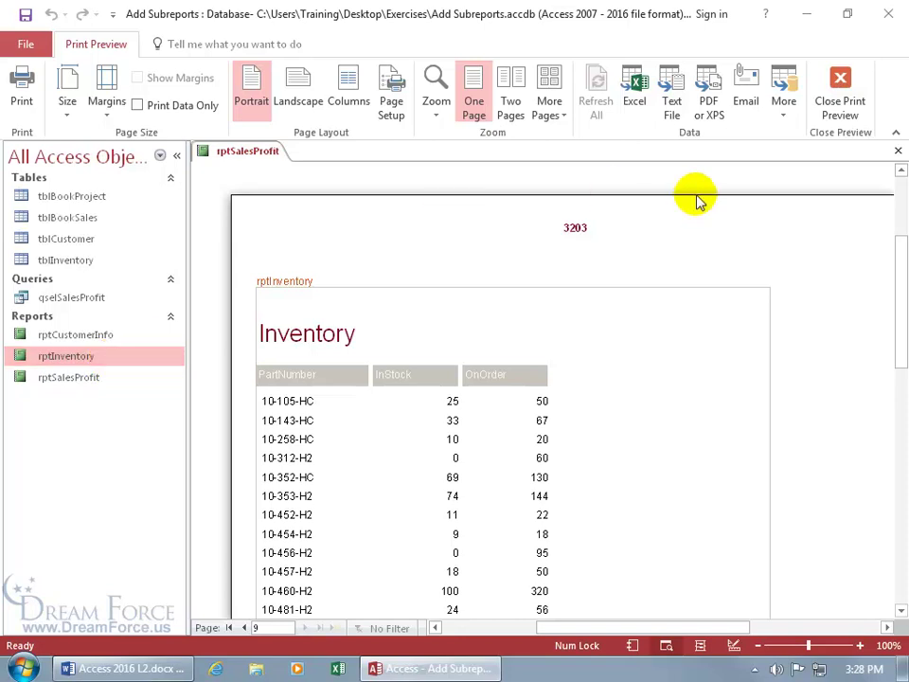
# Close rptSalesProfit and save the changes to both rptInventory and rptSalesProfit
pyautogui.click(895, 152)
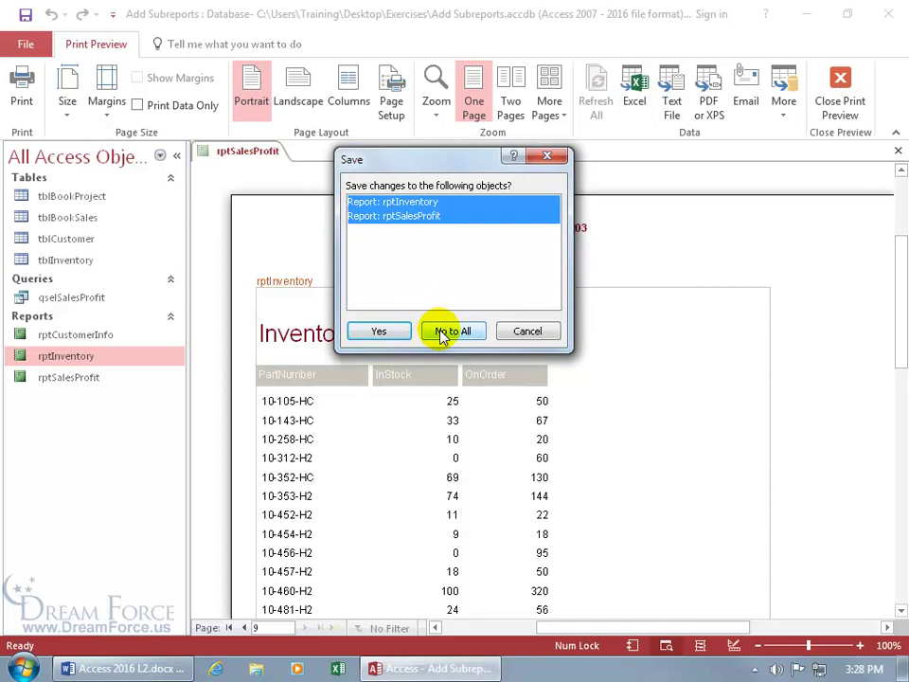
pyautogui.click(396, 332)
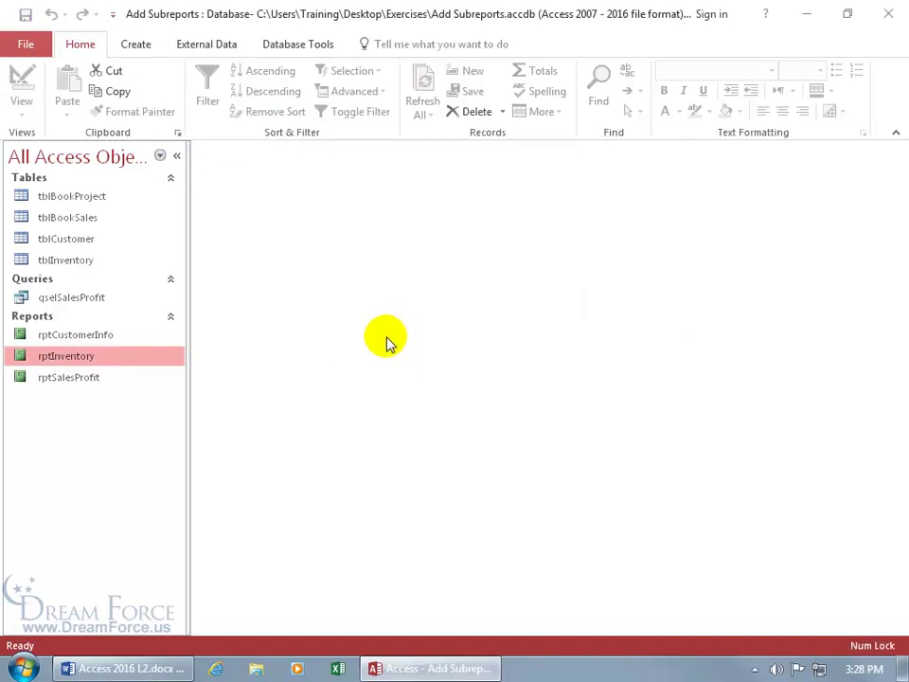
# Open the rptInventory report and switch it to Design View to examine the relocated column labels
pyautogui.doubleClick(69, 366)
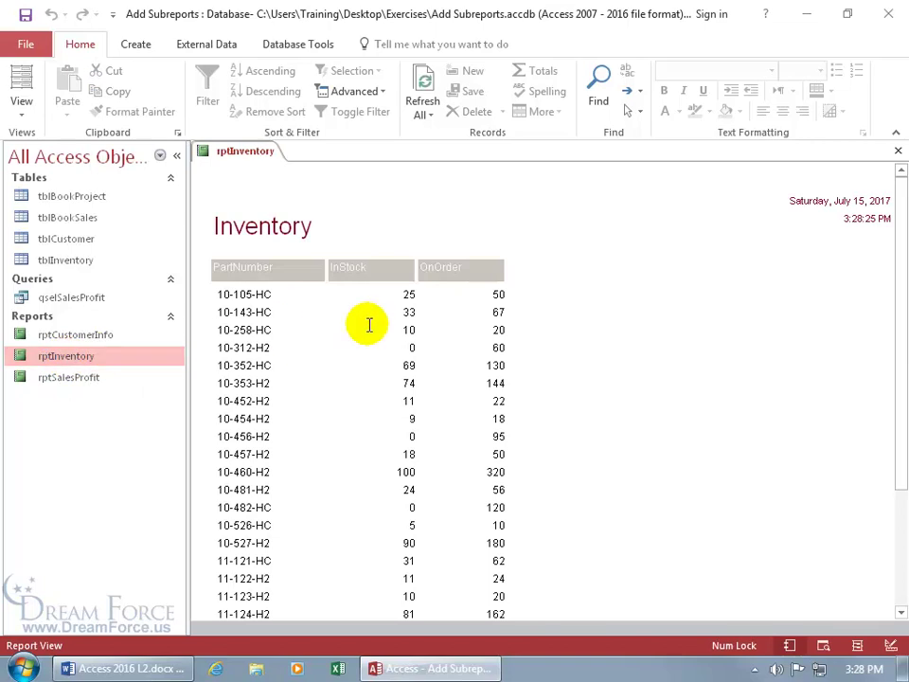
pyautogui.rightClick(396, 216)
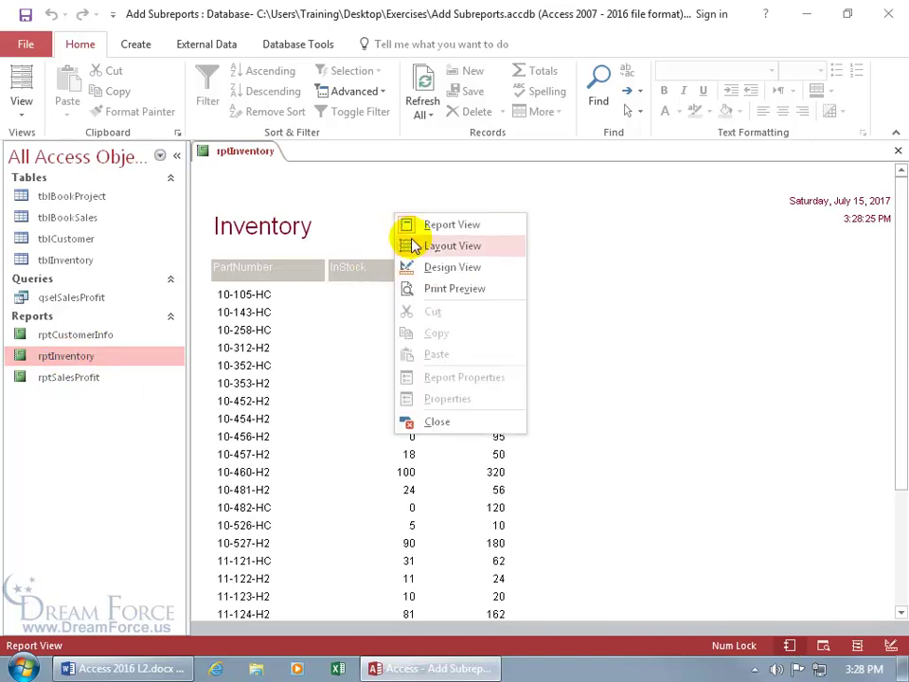
pyautogui.click(417, 266)
pyautogui.click(350, 278)
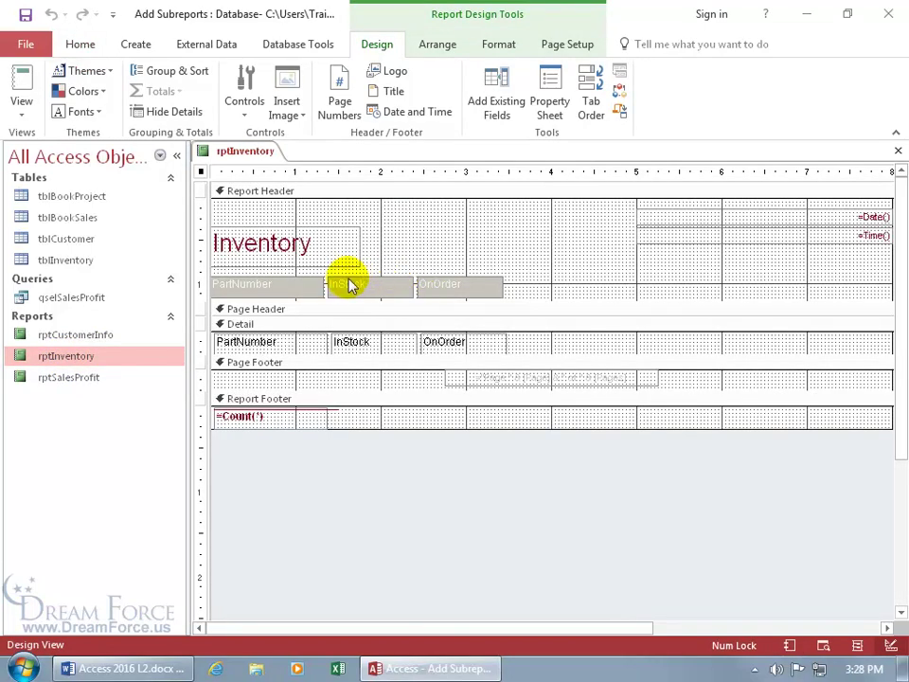